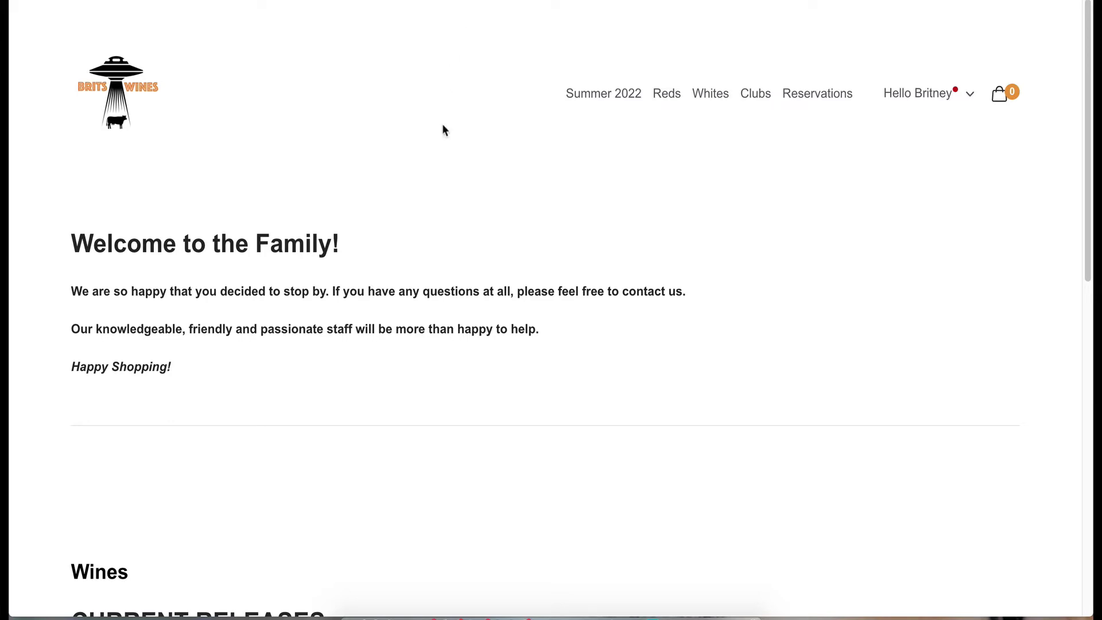
# - Add one bottle of 2020 Brit's Chardonnay to the cart and view the full cart page
pyautogui.scroll(-9, 446, 204)
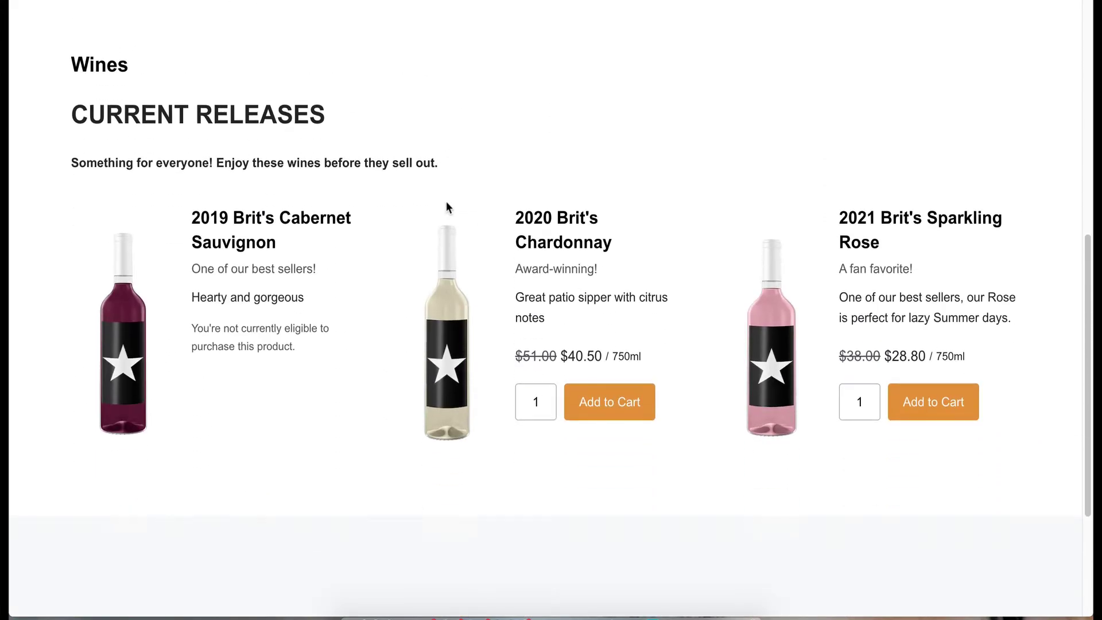
pyautogui.click(604, 408)
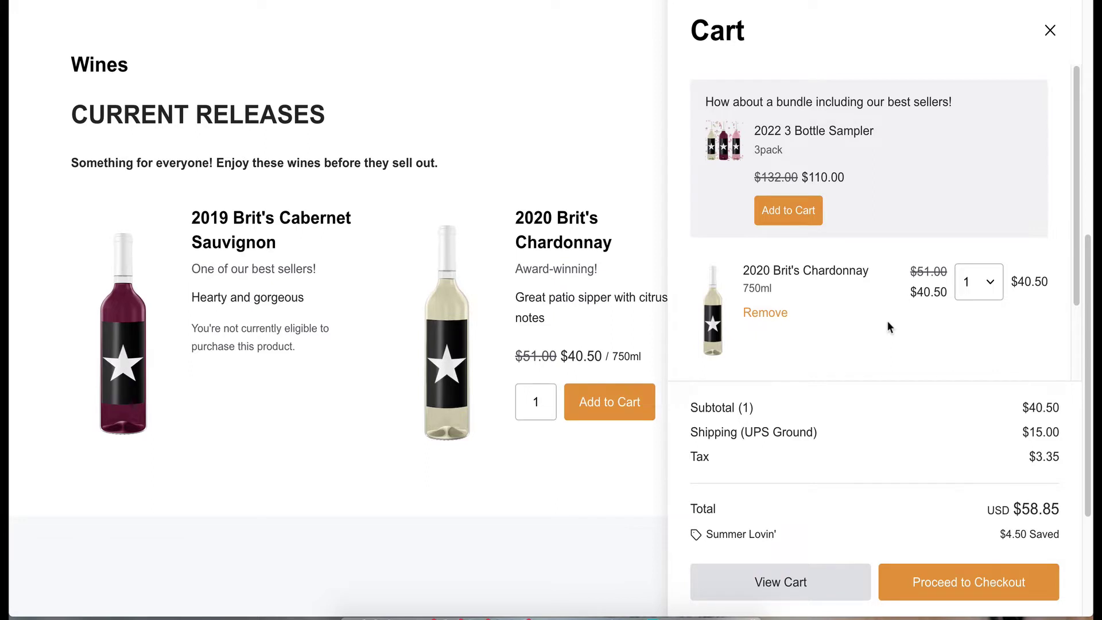
pyautogui.scroll(-2, 887, 320)
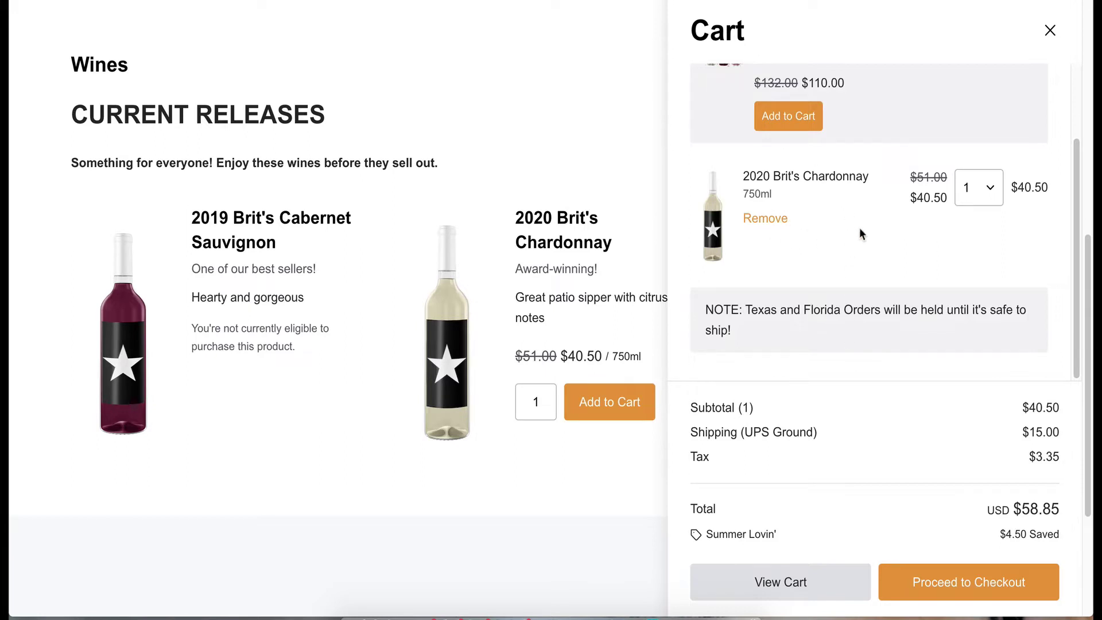
pyautogui.click(793, 583)
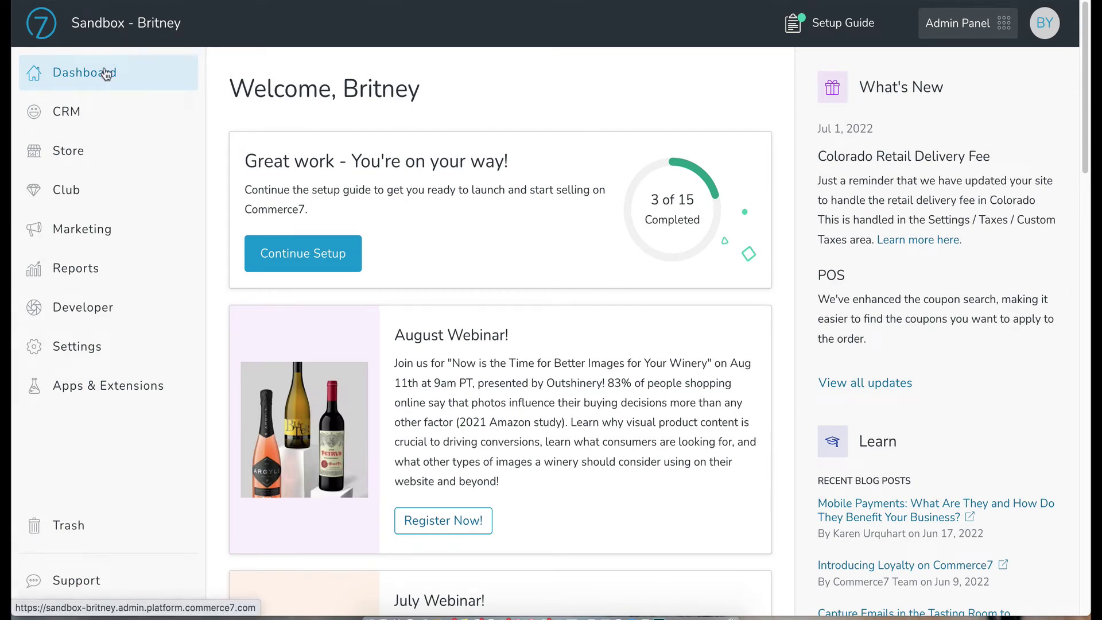
# - In the Commerce7 admin, start a new cart carrot for the bottom of the side cart, titled "TX and FL"
pyautogui.click(90, 235)
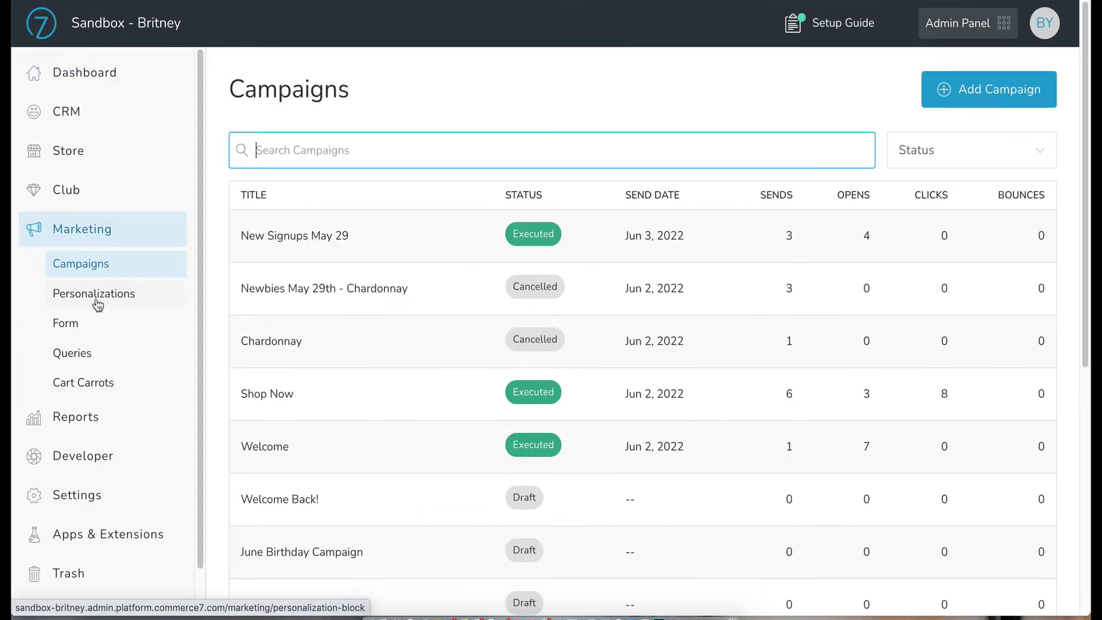
pyautogui.click(90, 389)
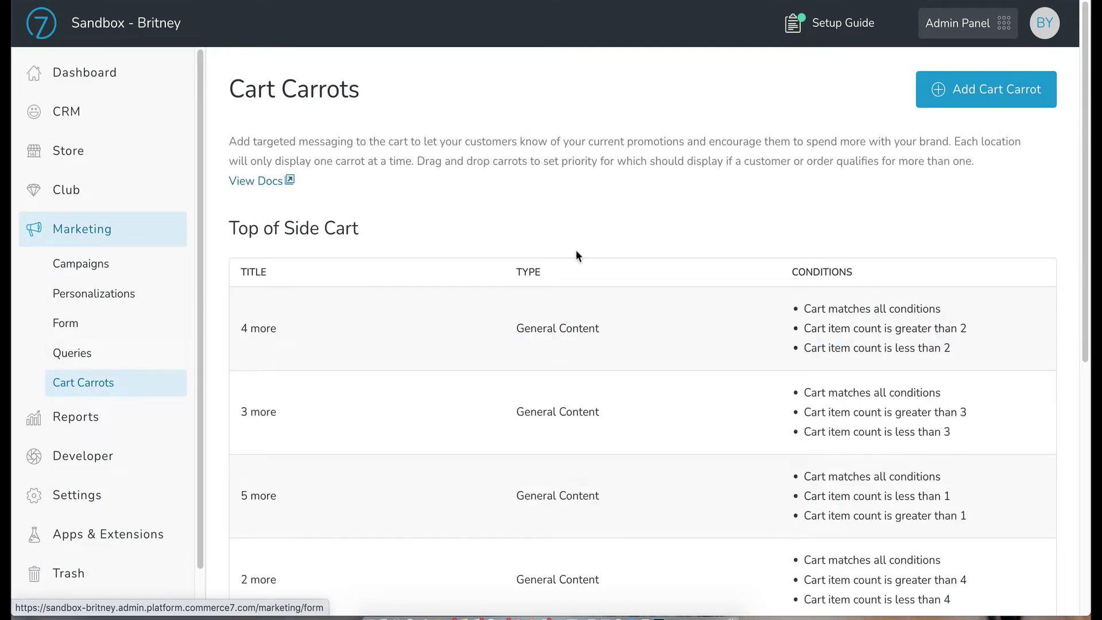
pyautogui.click(991, 92)
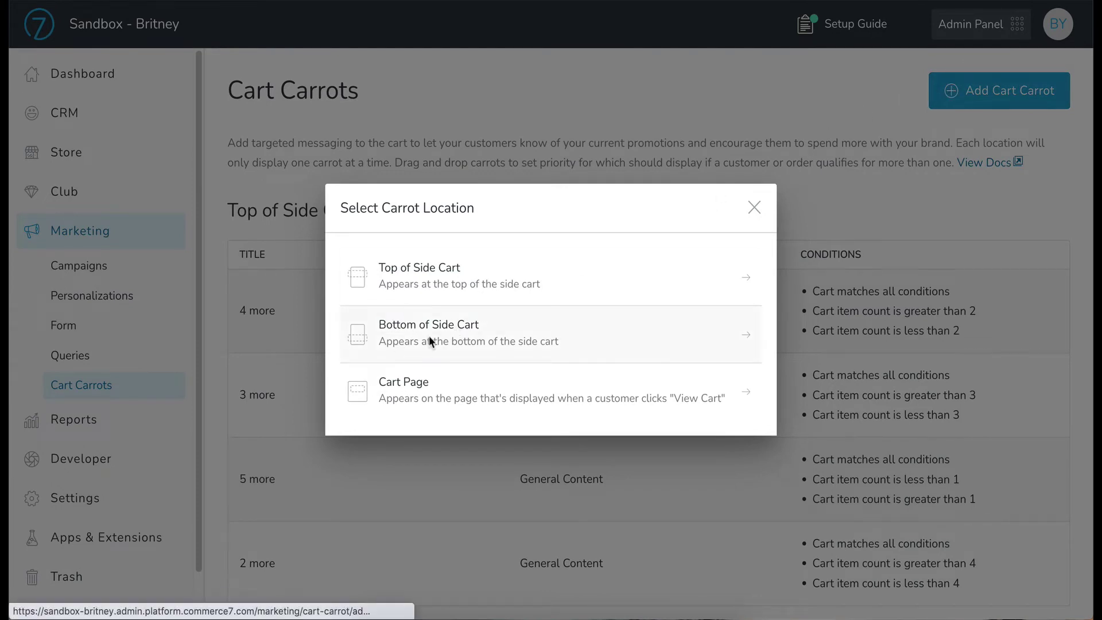
pyautogui.click(380, 329)
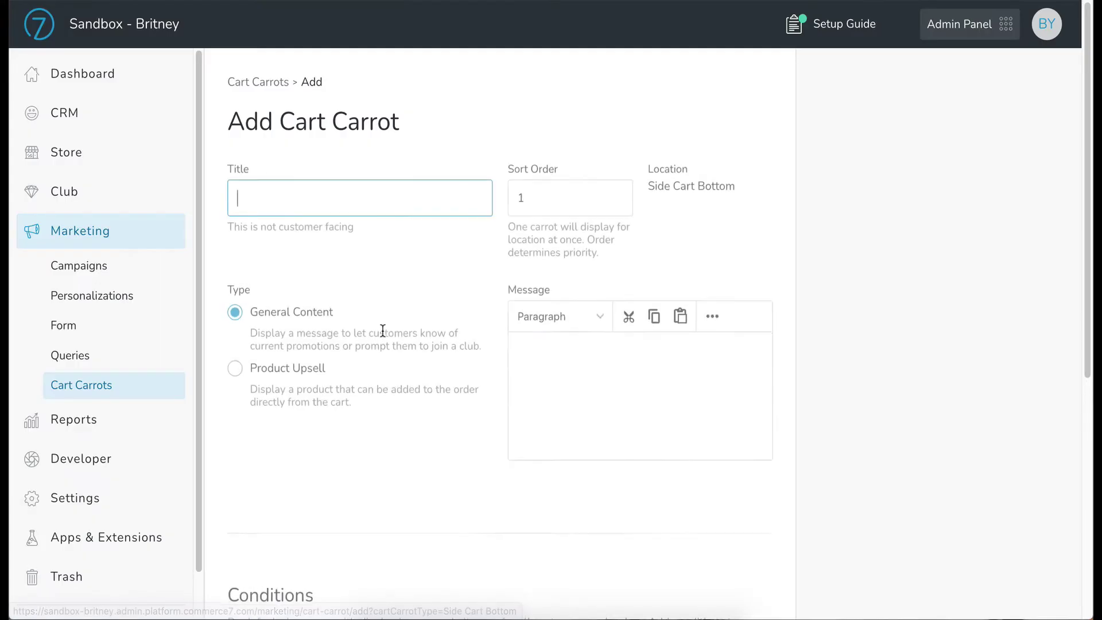
pyautogui.write('TX and')
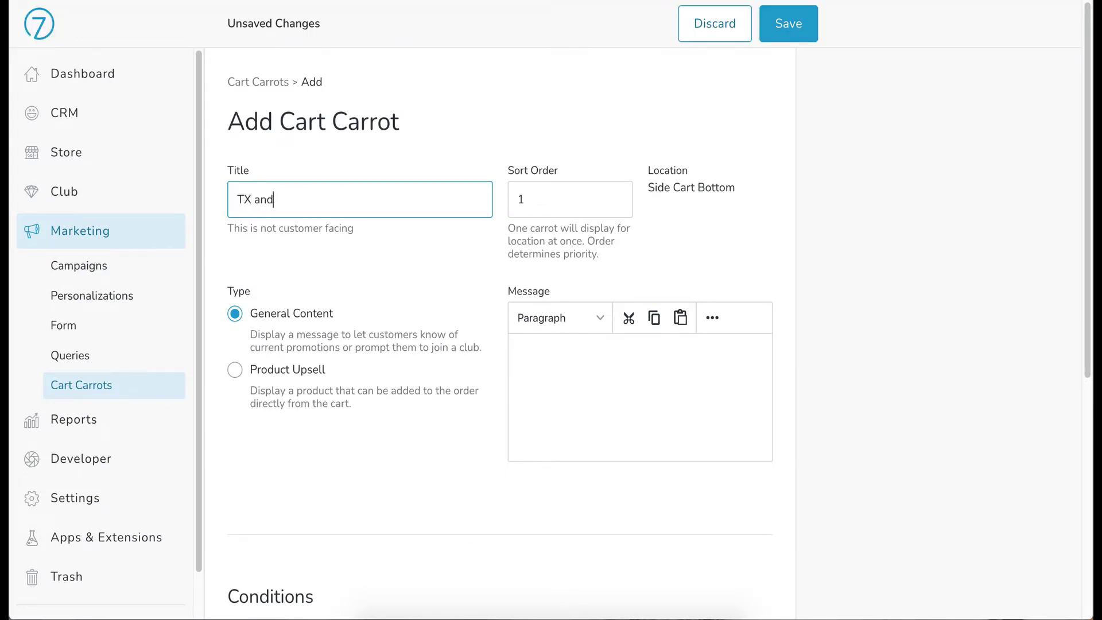
pyautogui.write(' FL')
pyautogui.click(234, 369)
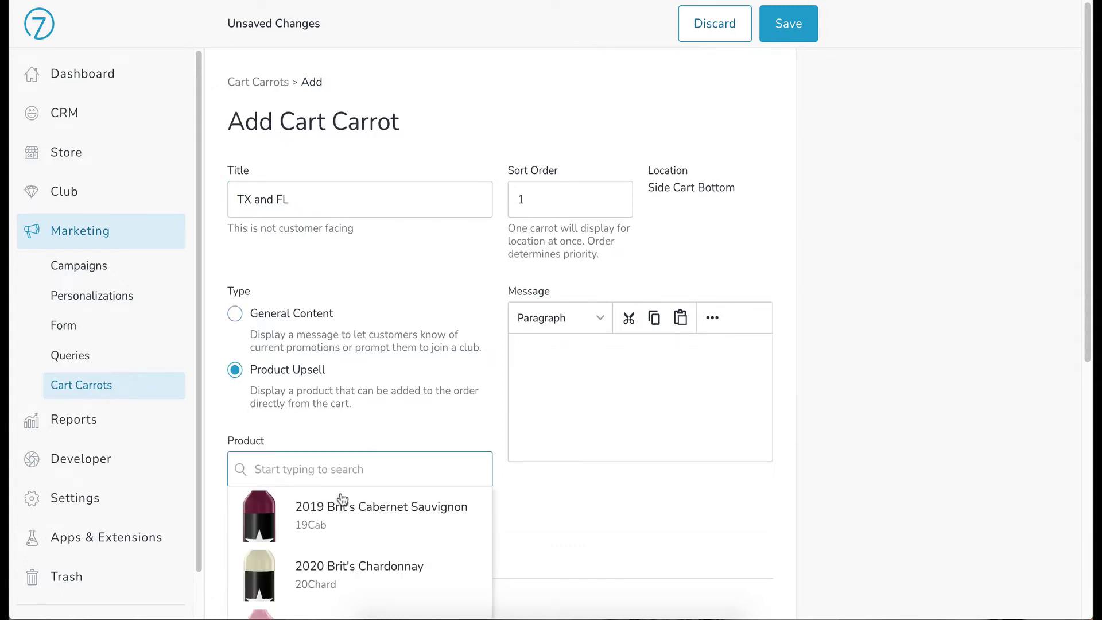
pyautogui.scroll(-3, 349, 499)
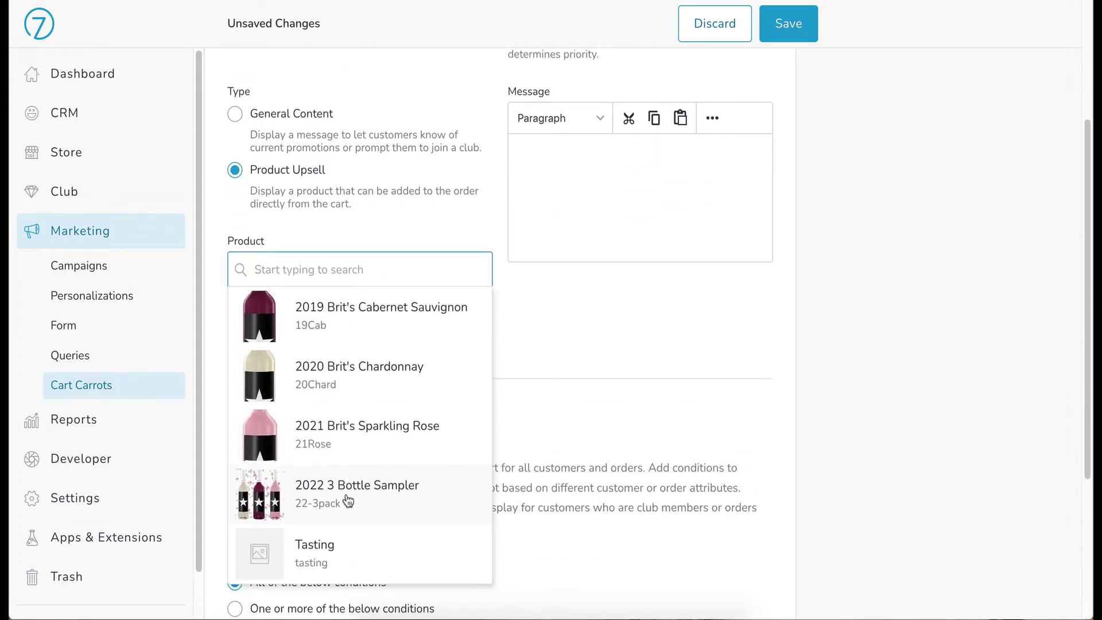
pyautogui.scroll(3, 348, 501)
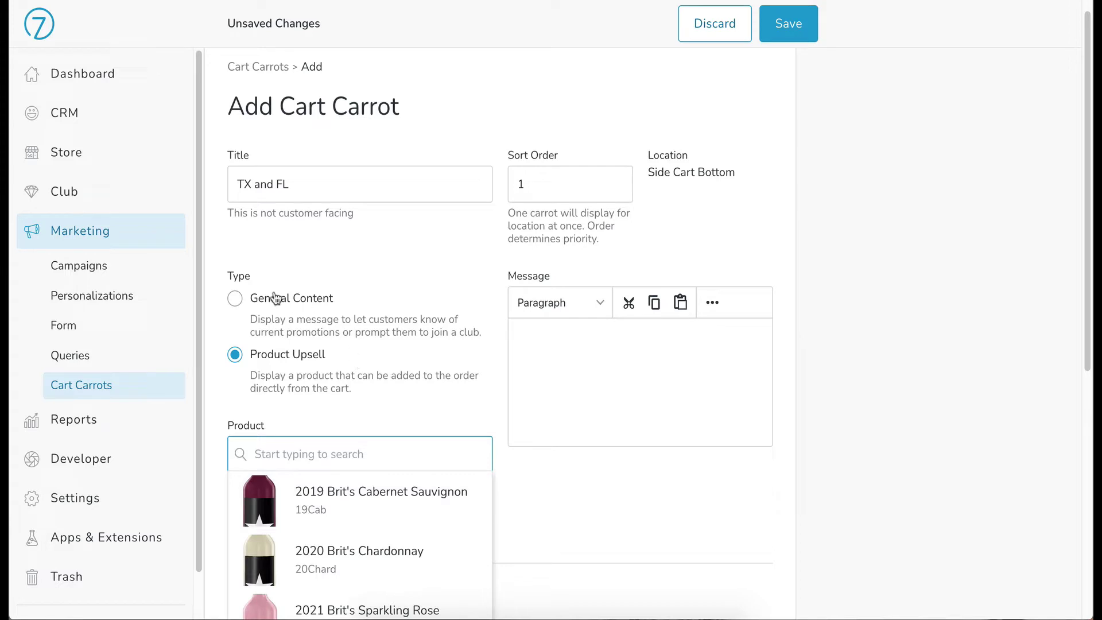
pyautogui.click(236, 297)
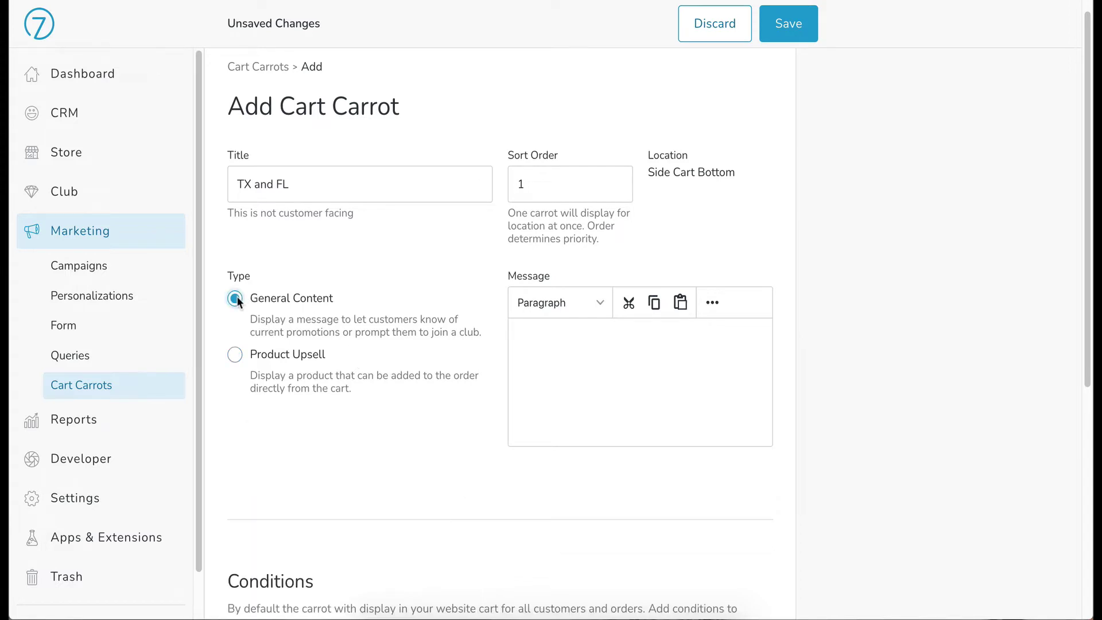
# - Enter the carrot message "Heat Warning: Texas and Florida orders will be held until it's safe to ship."
pyautogui.click(567, 342)
pyautogui.write('Texas and Florida')
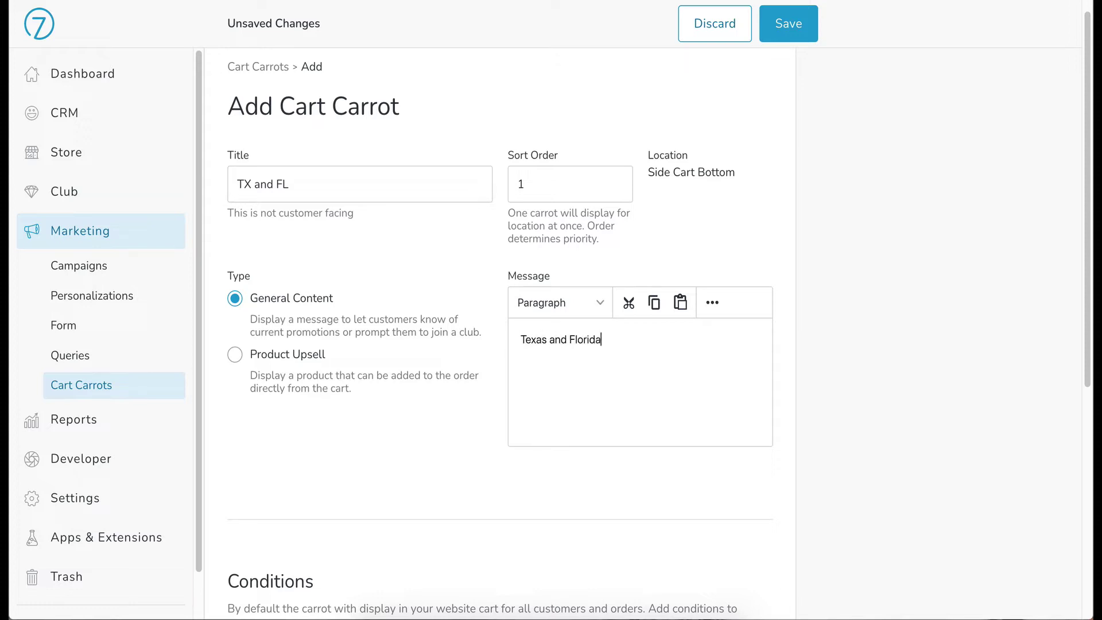
pyautogui.write(" orders will be held until it's safe ")
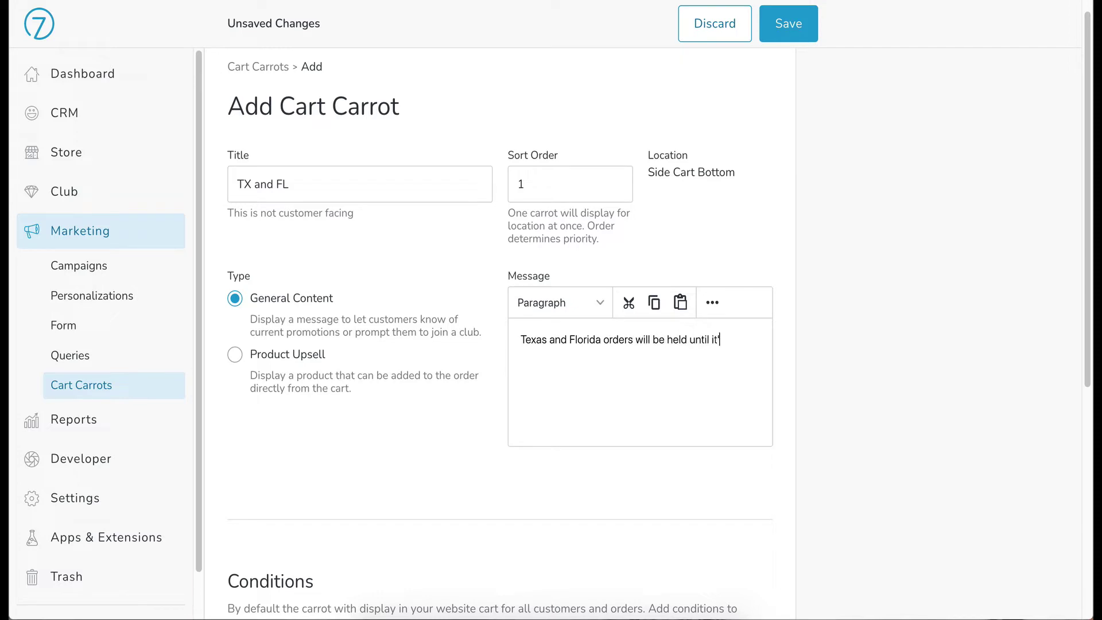
pyautogui.write('to ship.')
pyautogui.click(521, 339)
pyautogui.write('Heat War')
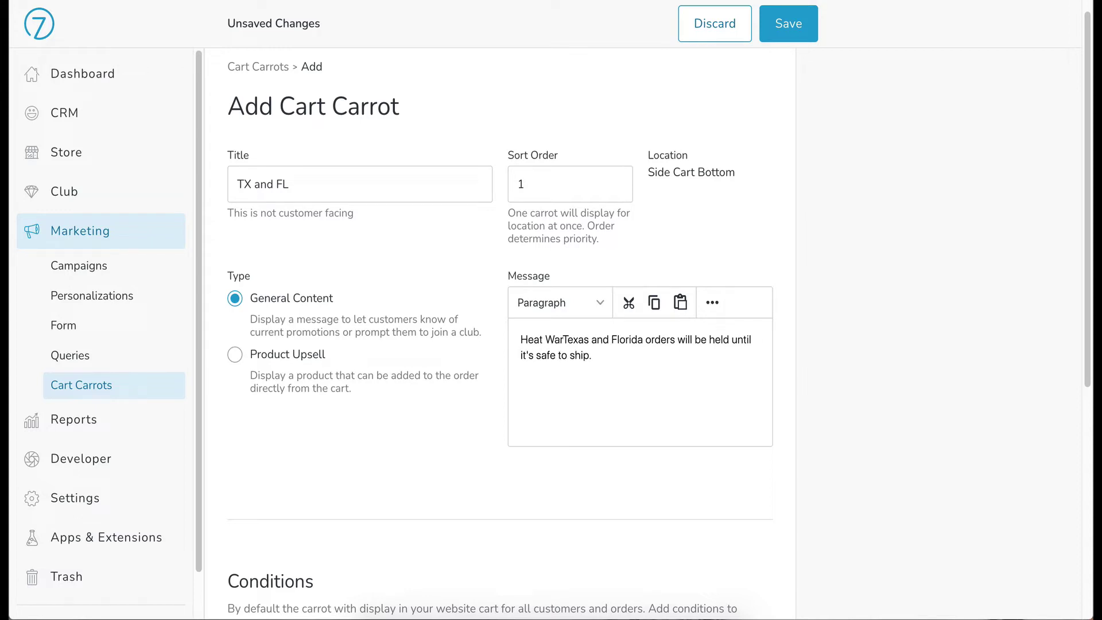
pyautogui.write('ning:')
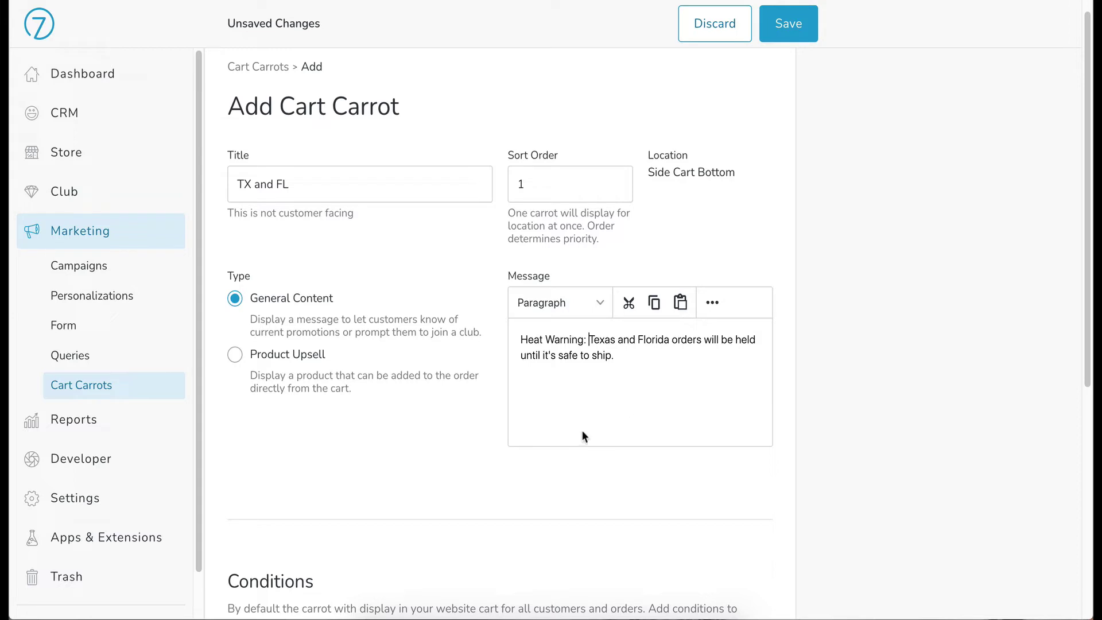
pyautogui.scroll(-1, 432, 462)
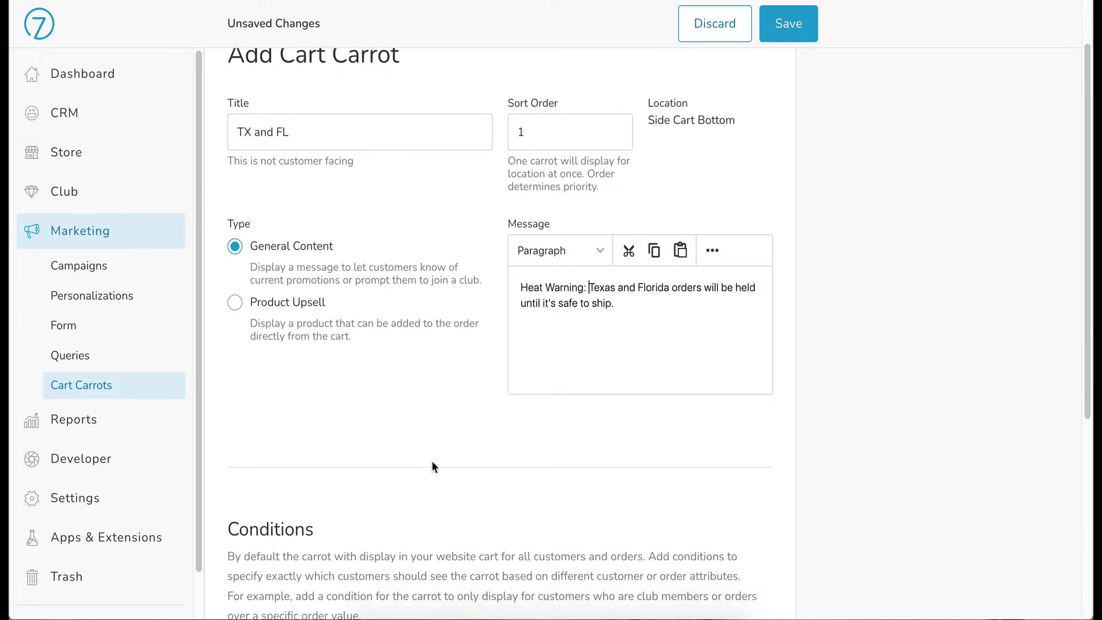
pyautogui.scroll(-2, 432, 461)
pyautogui.scroll(3, 404, 442)
pyautogui.scroll(-3, 403, 435)
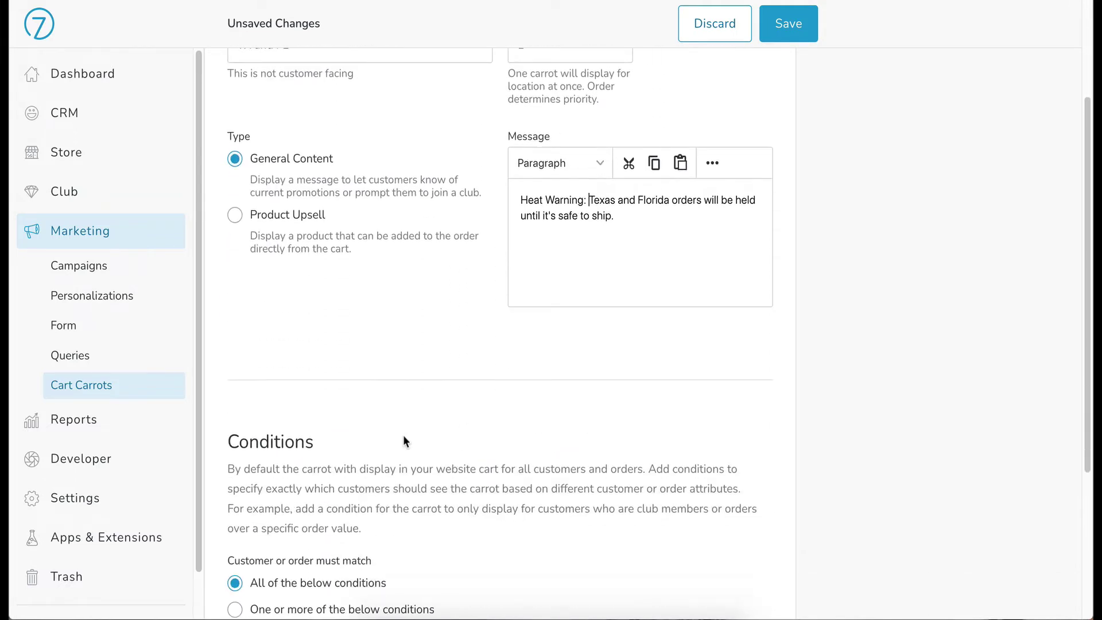
pyautogui.scroll(-3, 402, 435)
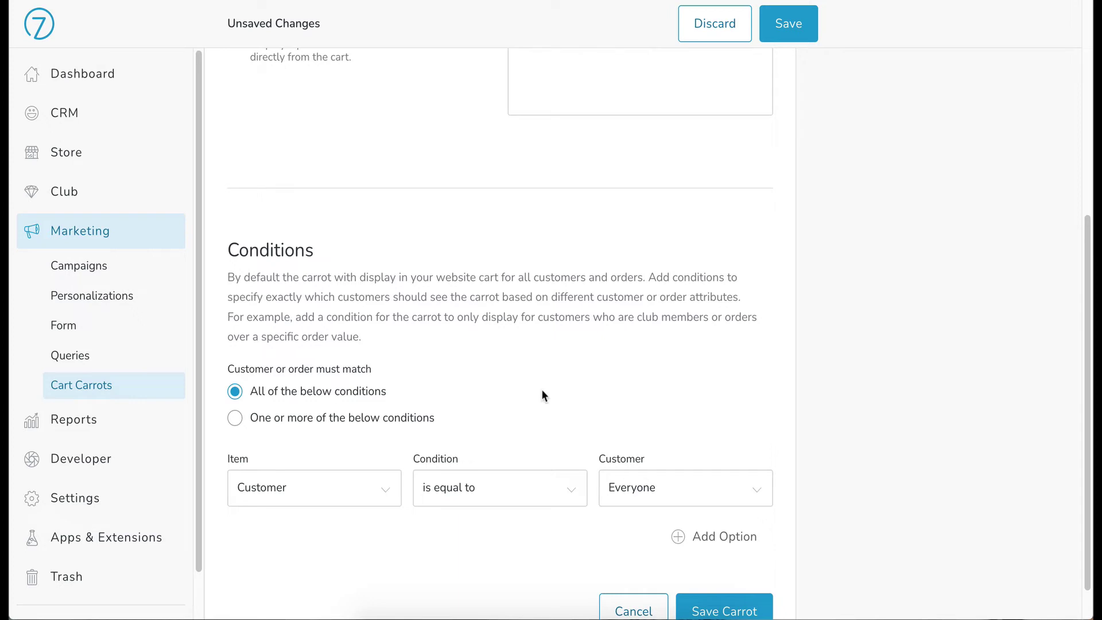
pyautogui.scroll(-1, 542, 395)
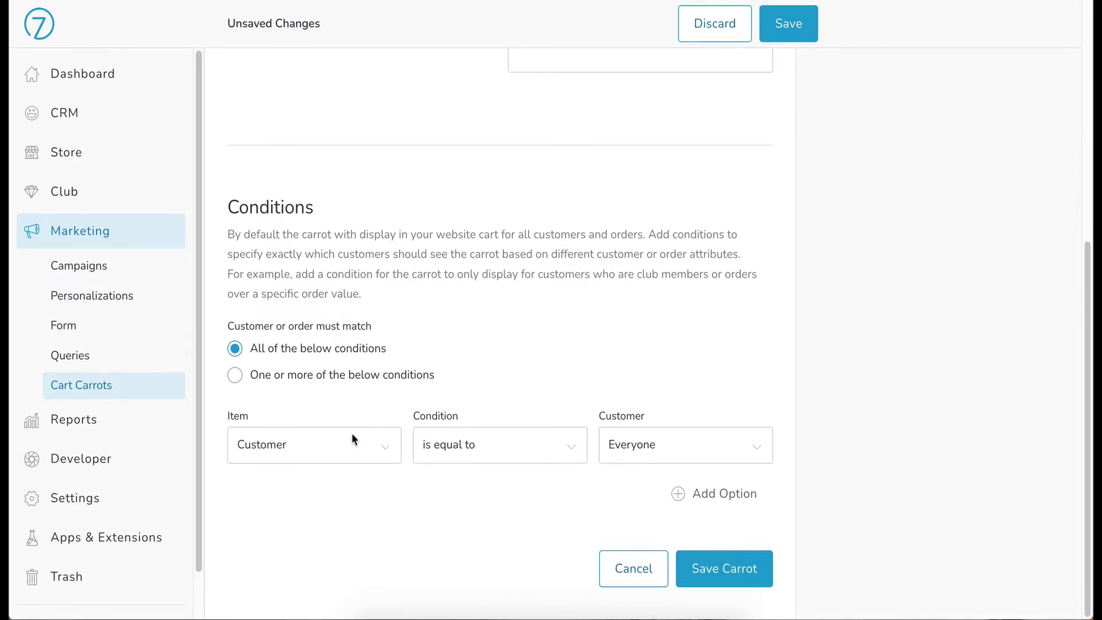
pyautogui.click(390, 448)
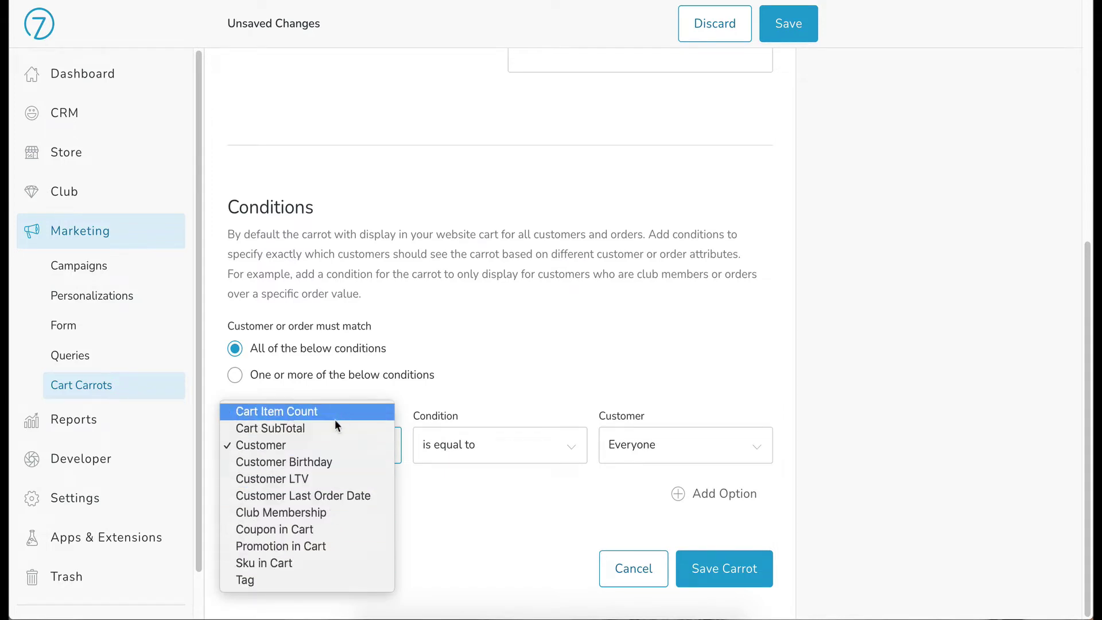
pyautogui.click(328, 459)
pyautogui.click(463, 442)
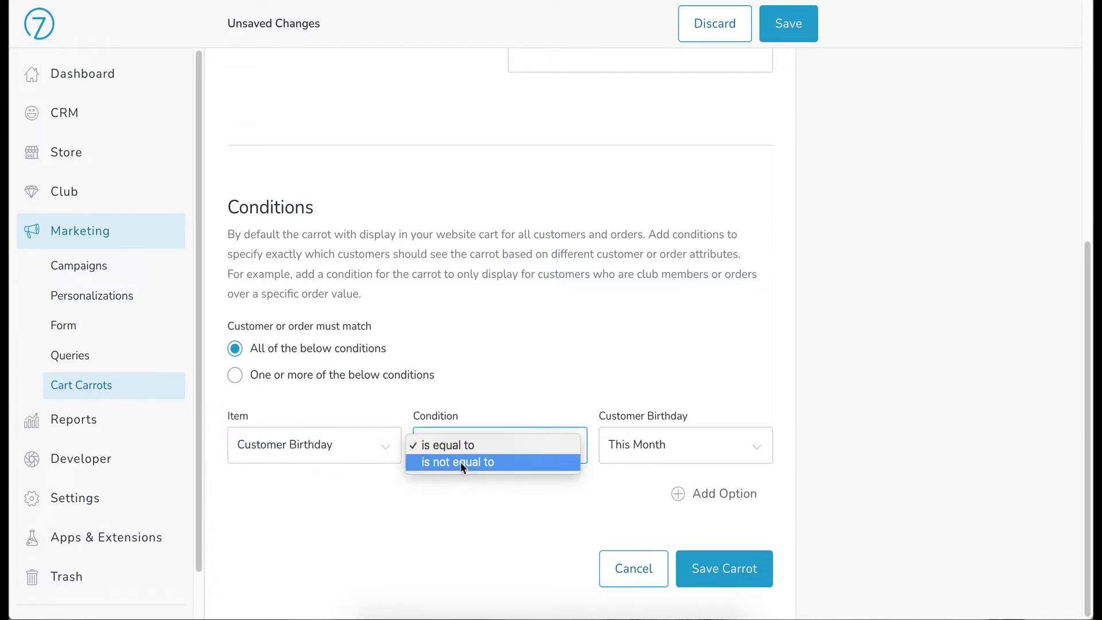
pyautogui.click(459, 447)
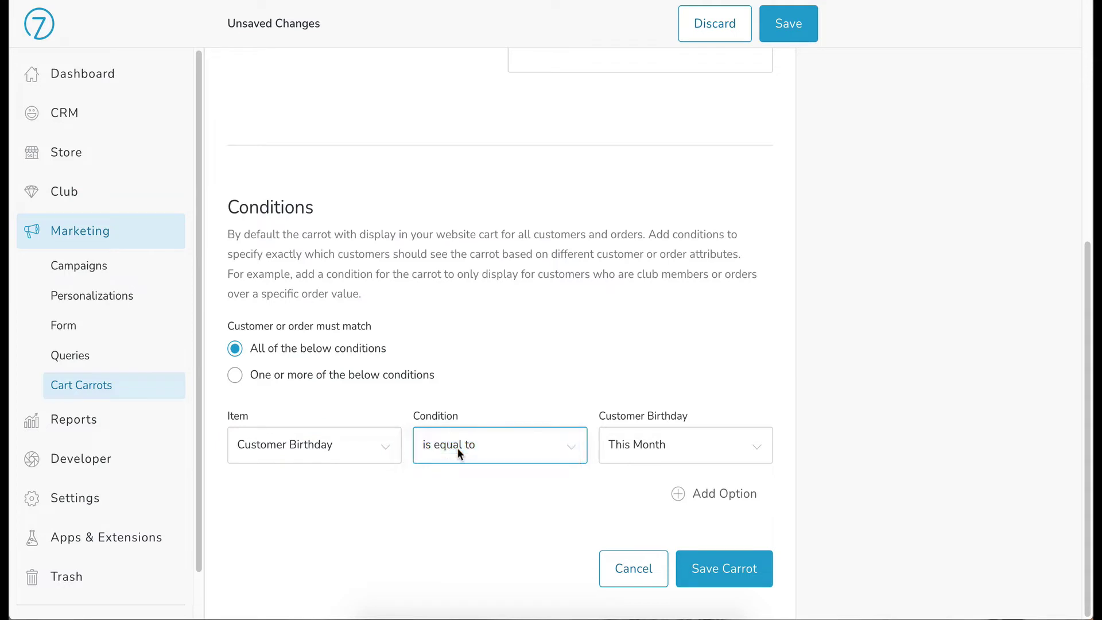
pyautogui.click(666, 450)
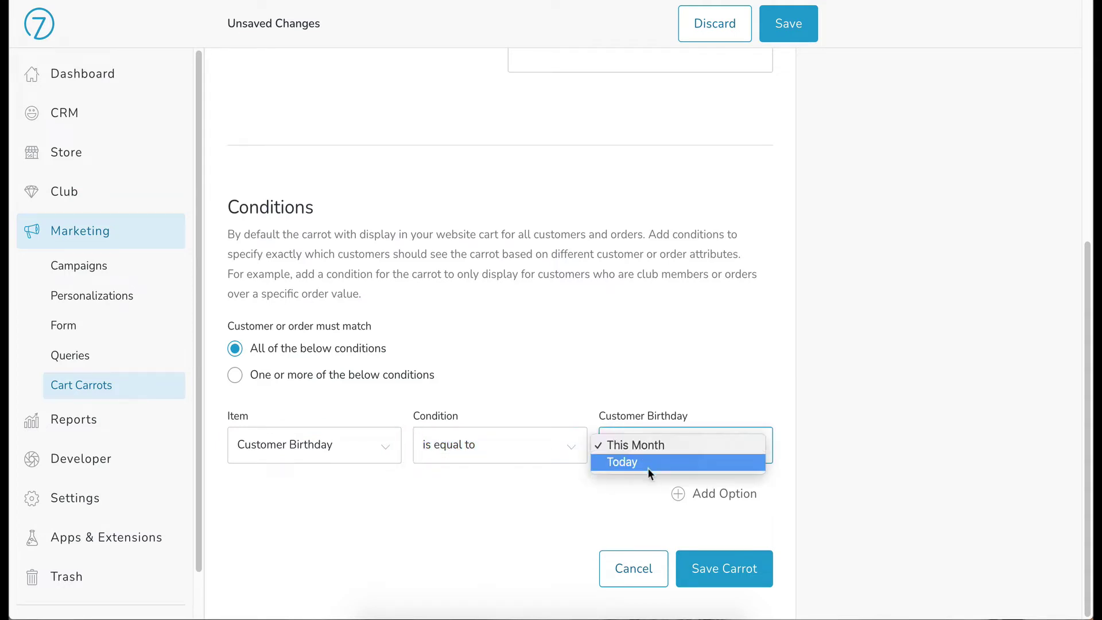
pyautogui.click(387, 449)
pyautogui.click(387, 449)
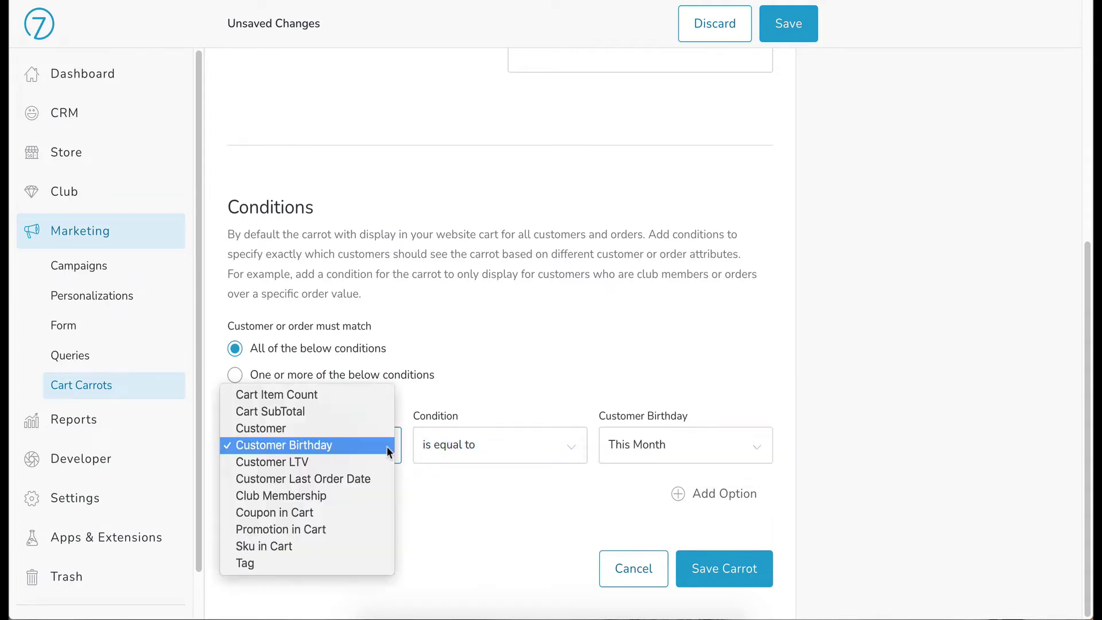
pyautogui.click(336, 562)
pyautogui.click(644, 442)
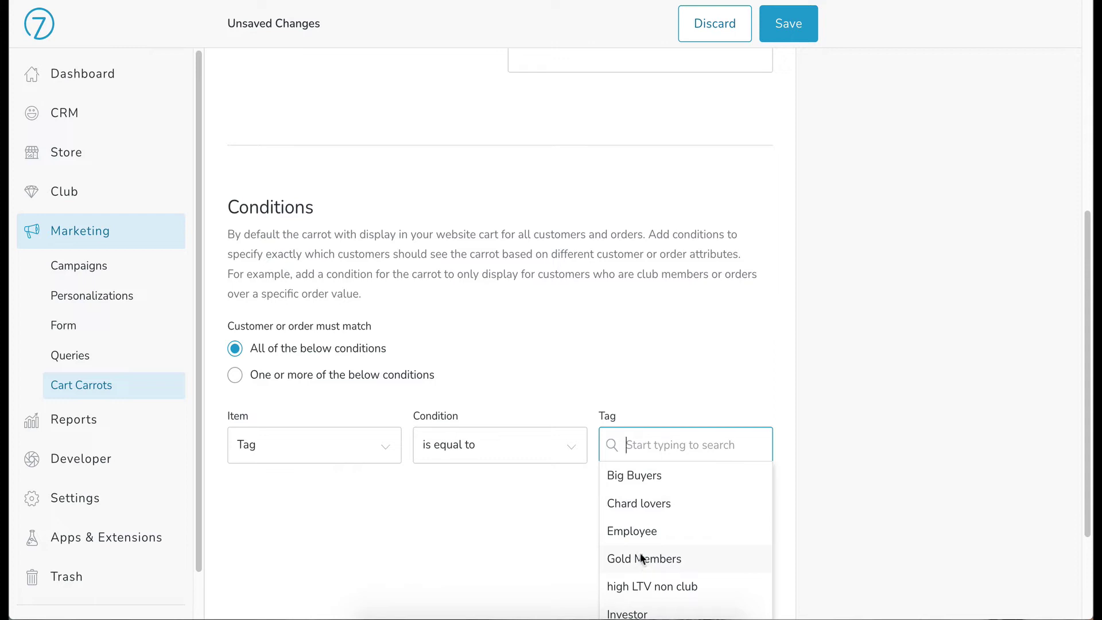
pyautogui.click(512, 529)
# - Set the display condition to Customer is equal to Everyone, save the carrot and check it in the carrot list
pyautogui.click(383, 444)
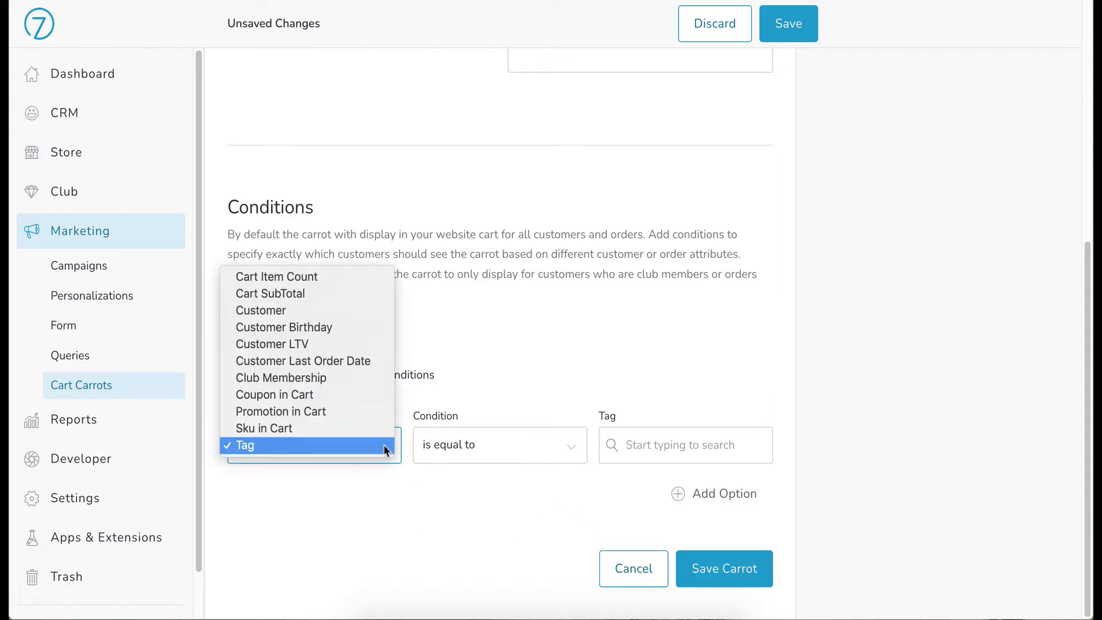
pyautogui.click(359, 310)
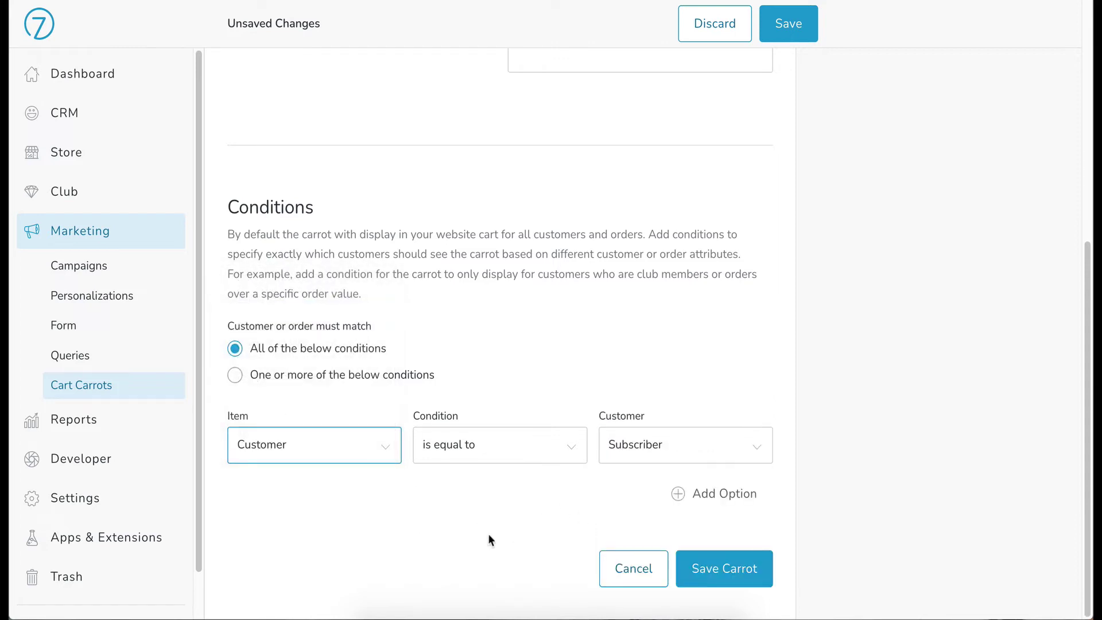
pyautogui.click(686, 445)
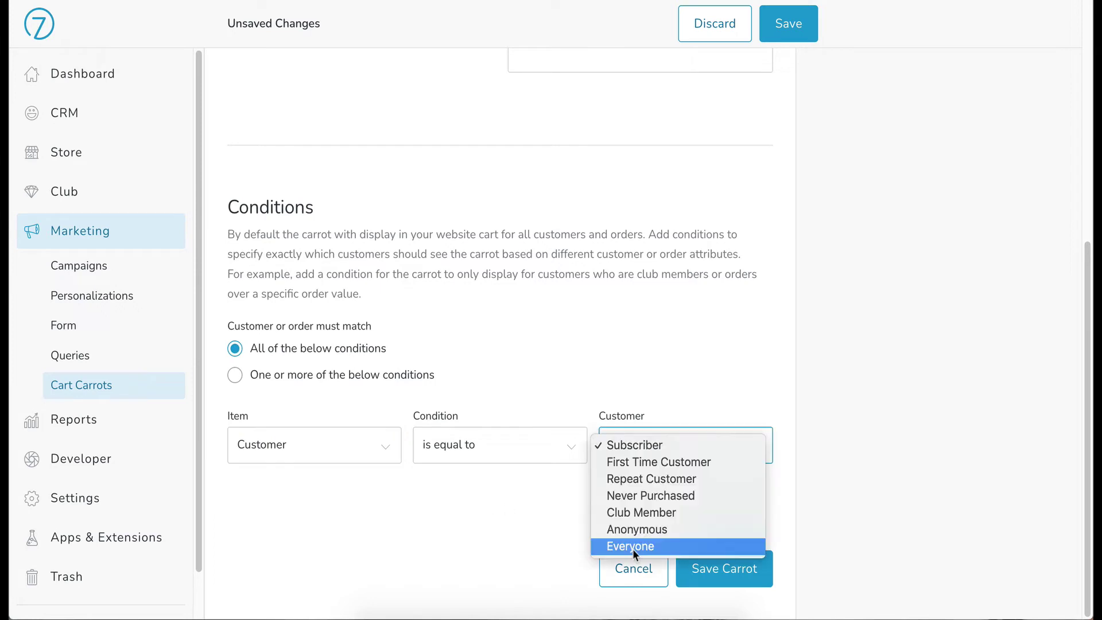
pyautogui.click(633, 549)
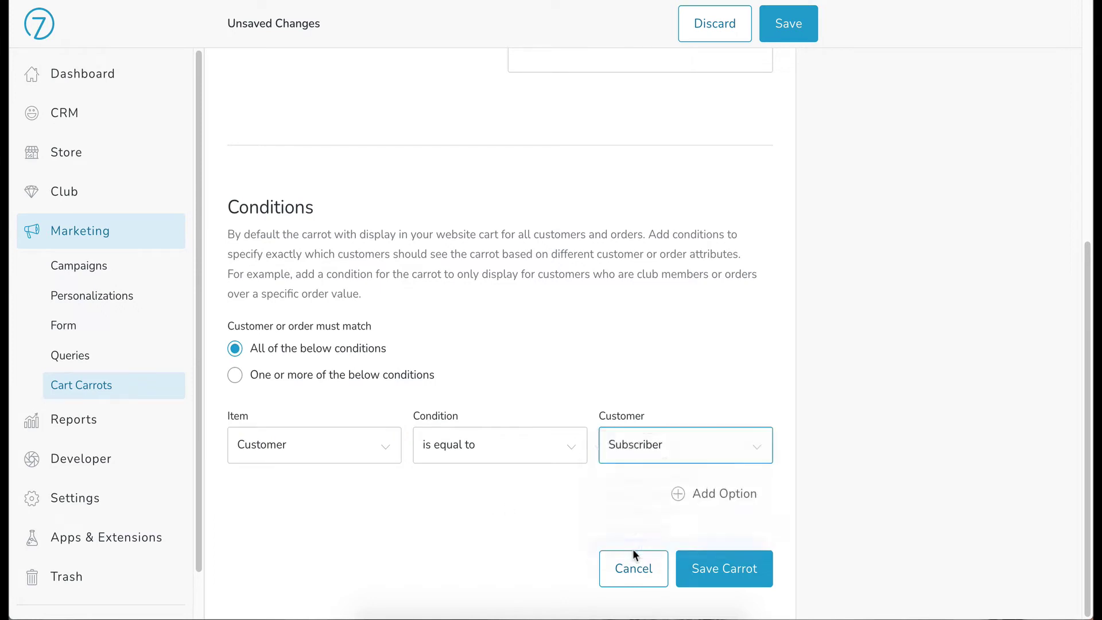
pyautogui.click(718, 570)
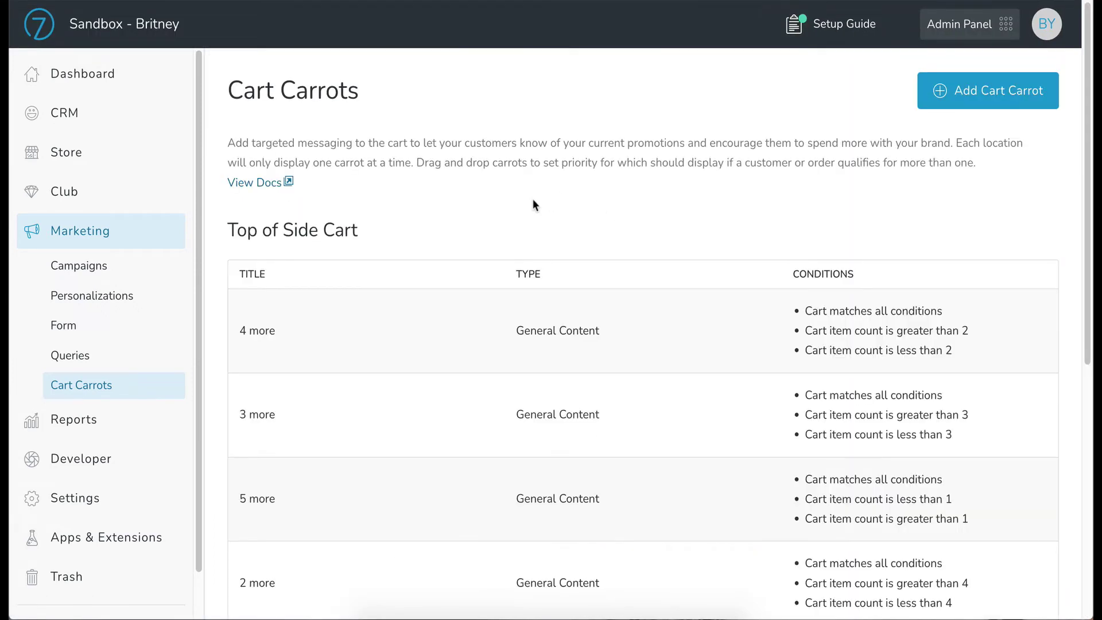
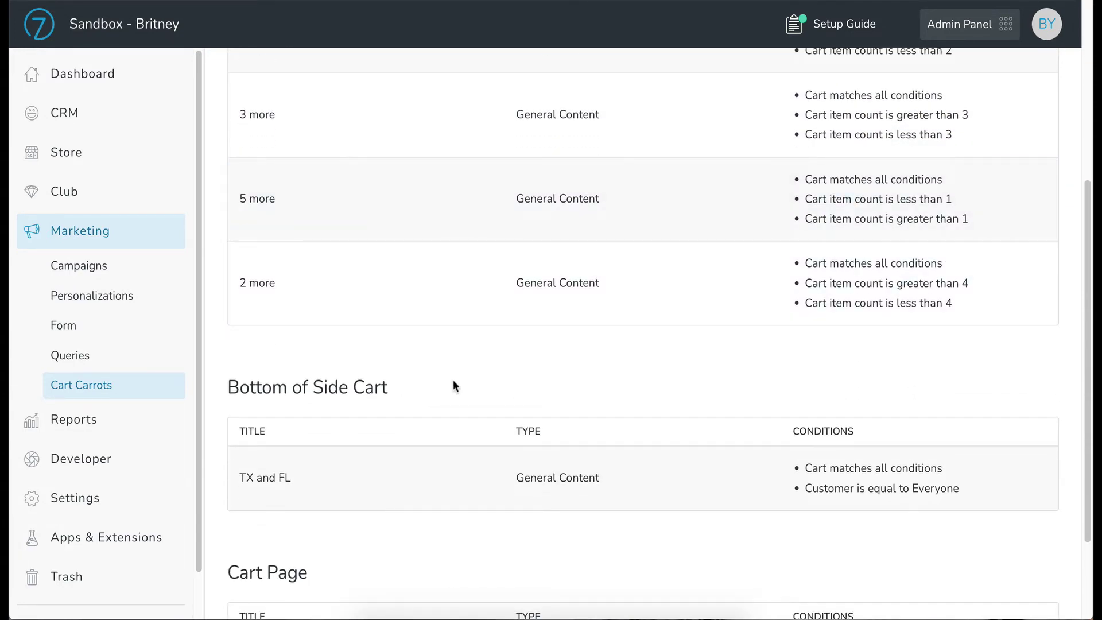
pyautogui.scroll(-2, 452, 380)
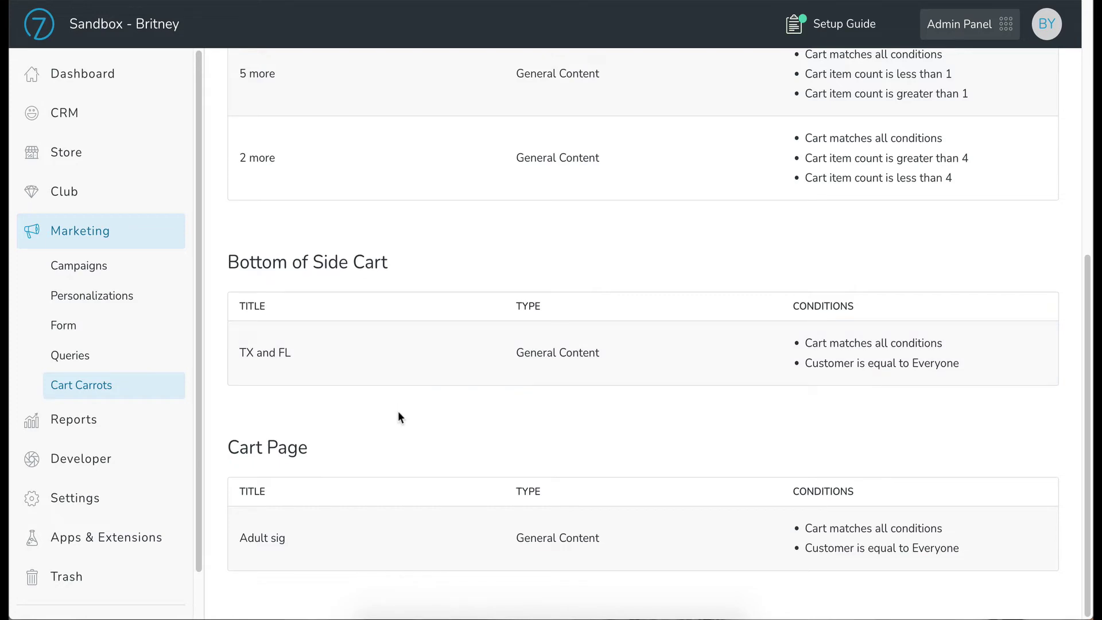
pyautogui.scroll(8, 398, 409)
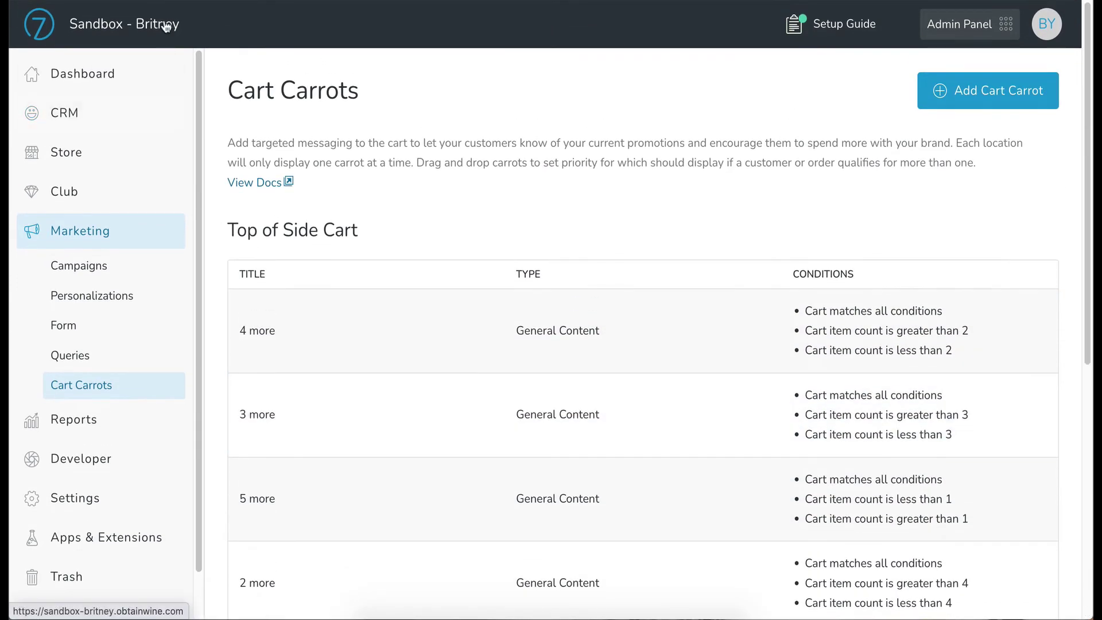
# - Open the storefront, set the 2020 Brit's Chardonnay quantity to 12 and add it to the cart
pyautogui.click(165, 26)
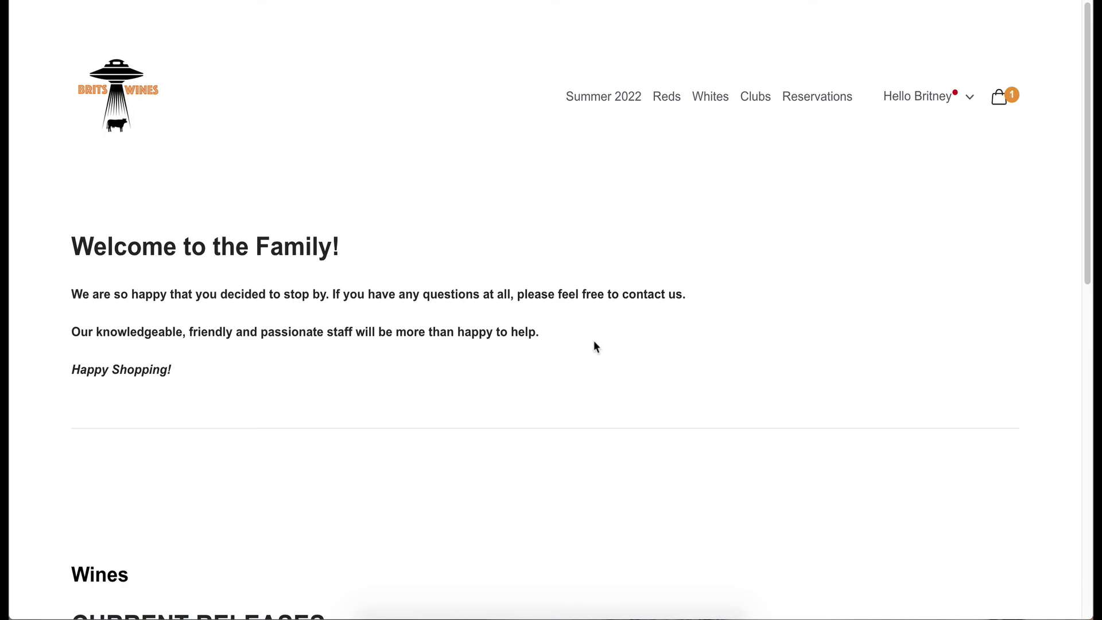
pyautogui.scroll(-9, 593, 342)
pyautogui.moveTo(553, 374); pyautogui.dragTo(516, 375)
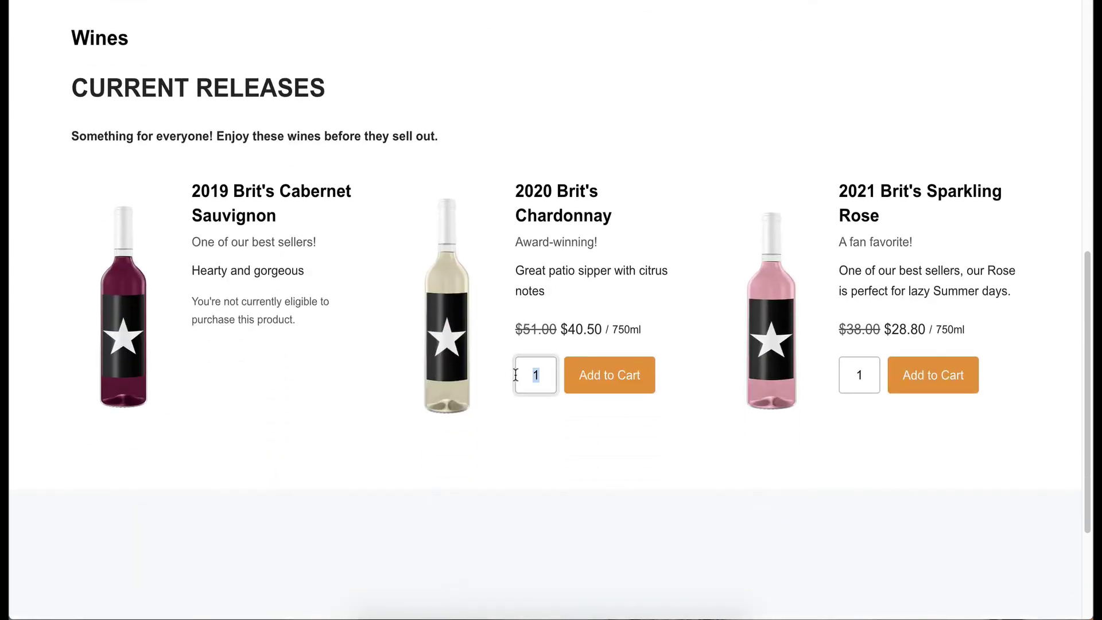
pyautogui.write('12')
pyautogui.click(584, 378)
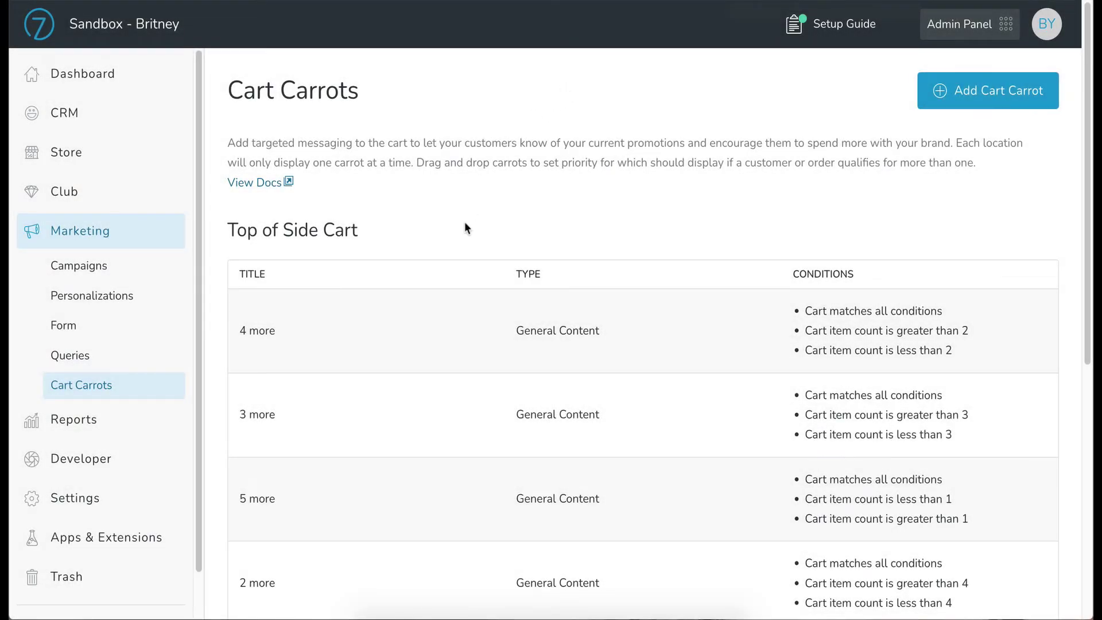
# - In the Commerce7 admin, open the "Adult sig" cart page carrot, review its message formatting options and conditions, and save it
pyautogui.scroll(-7, 464, 272)
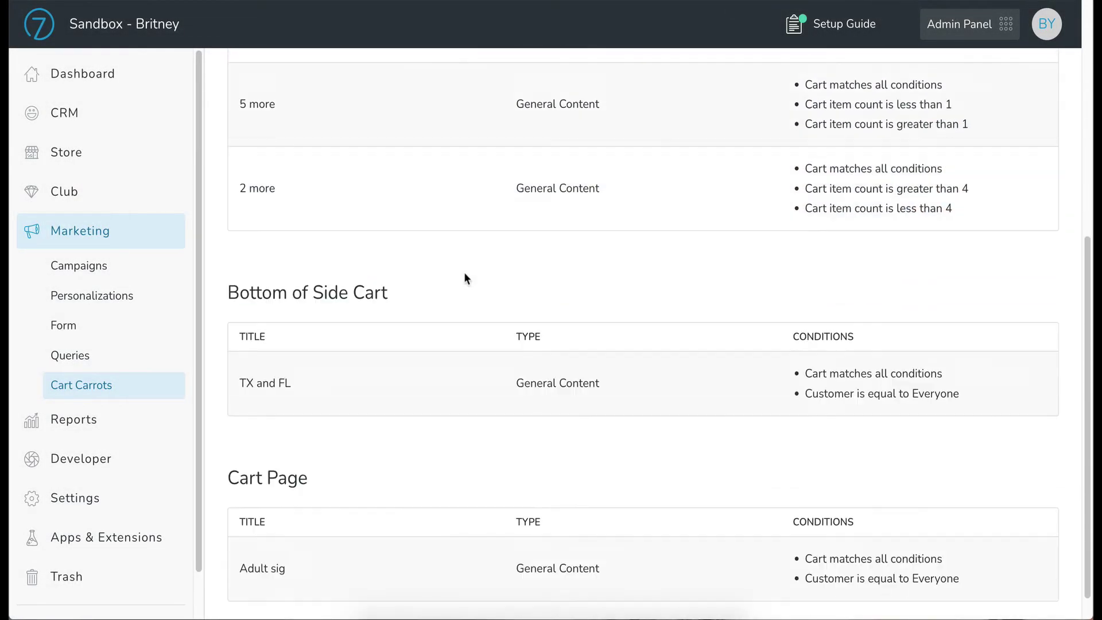
pyautogui.click(529, 535)
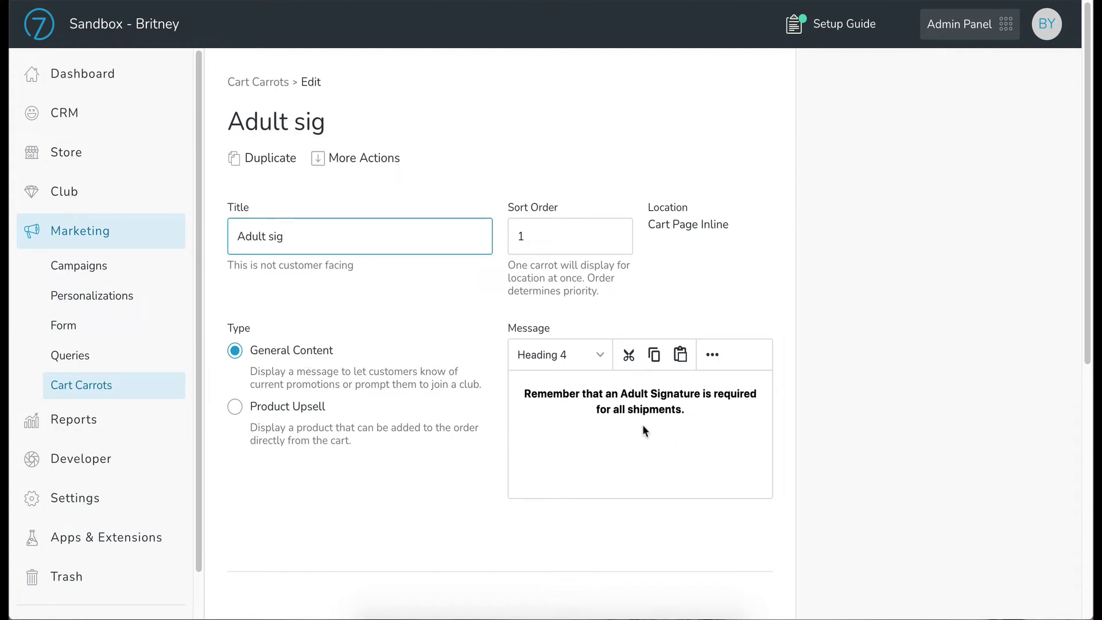
pyautogui.click(709, 354)
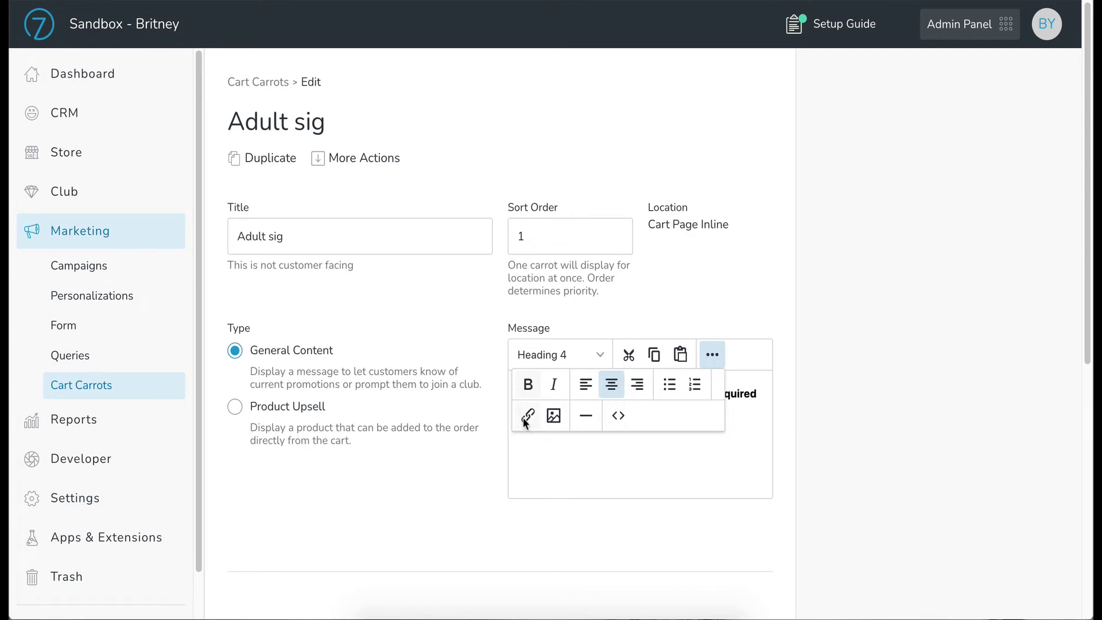
pyautogui.scroll(-3, 462, 506)
pyautogui.scroll(-4, 463, 506)
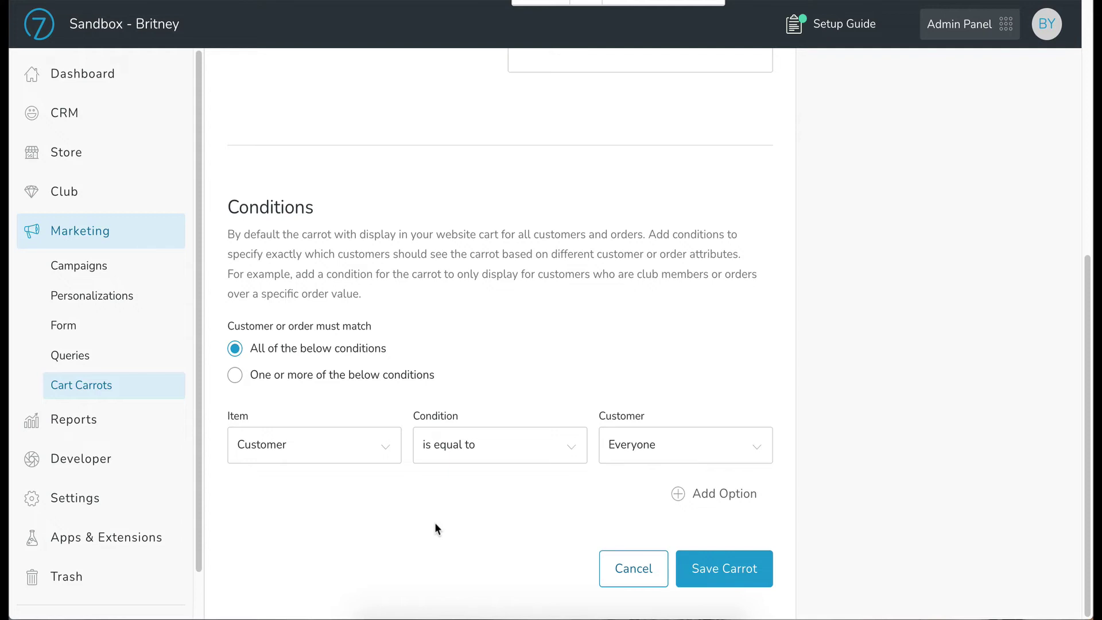
pyautogui.click(733, 570)
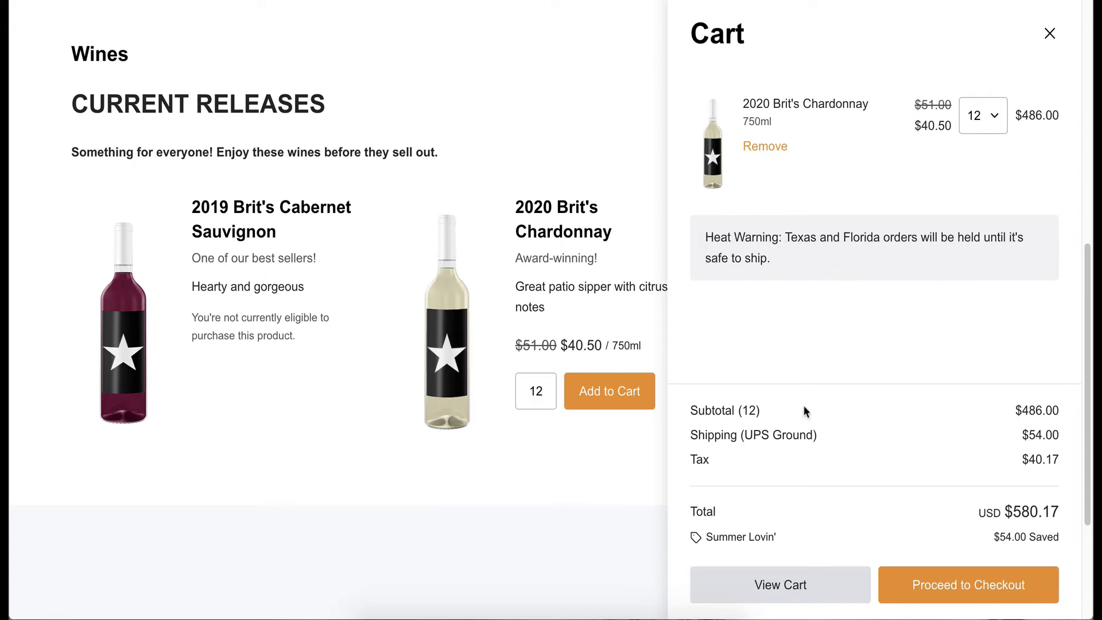
# - View the storefront's full cart page to check the adult signature carrot, and return to the admin's carrot list
pyautogui.click(771, 585)
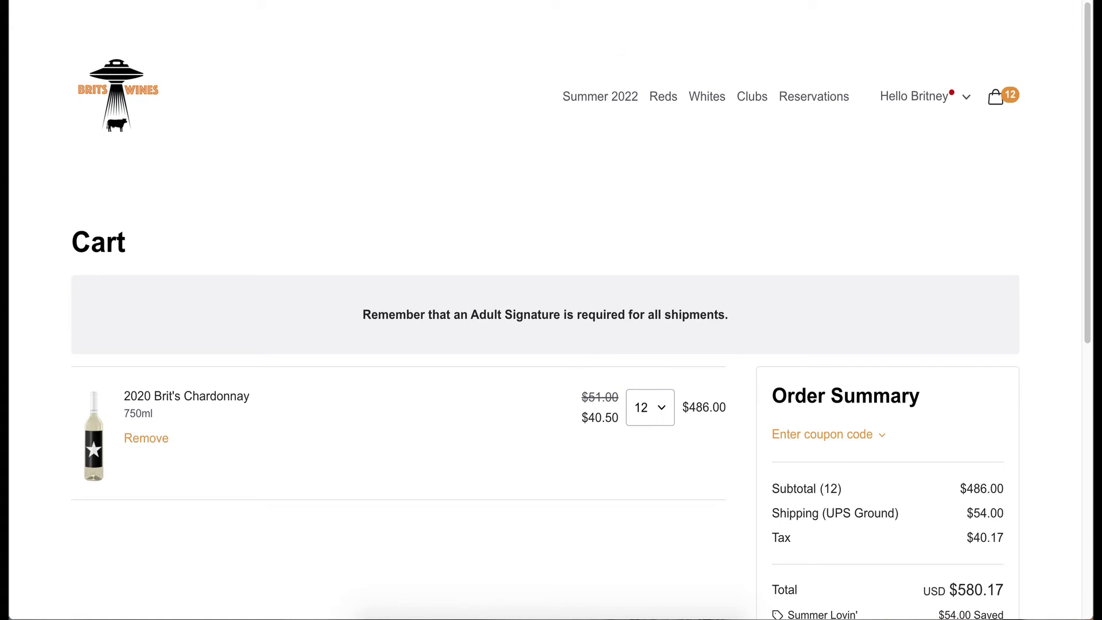
pyautogui.hotkey('ctrl', 'Tab')
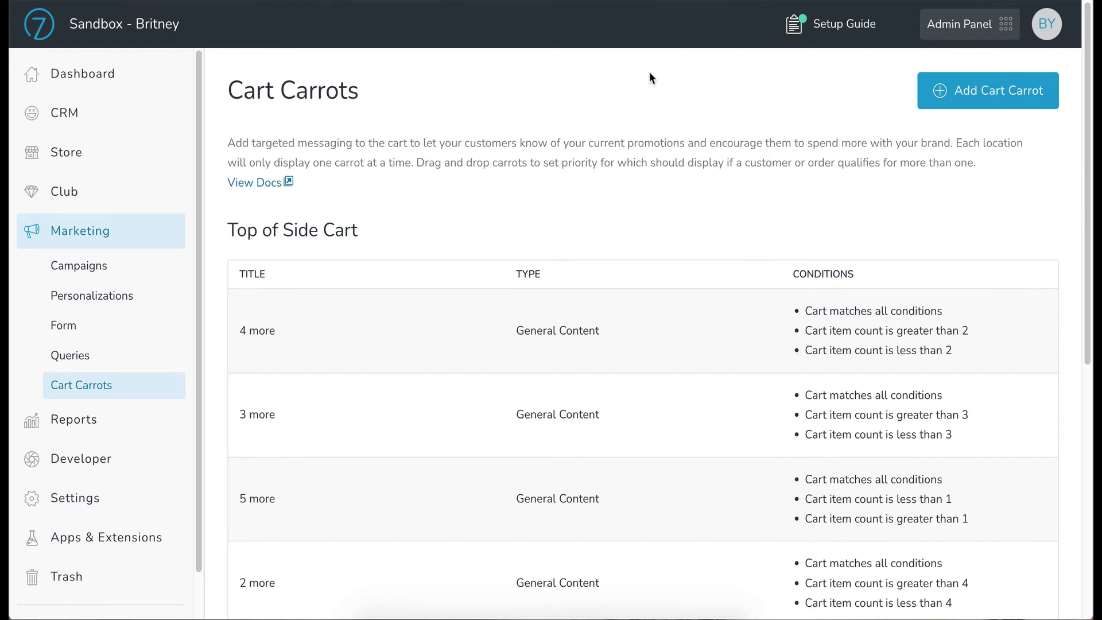
# - Start a new cart carrot for the top of the side cart, titled "Bundle"
pyautogui.click(962, 90)
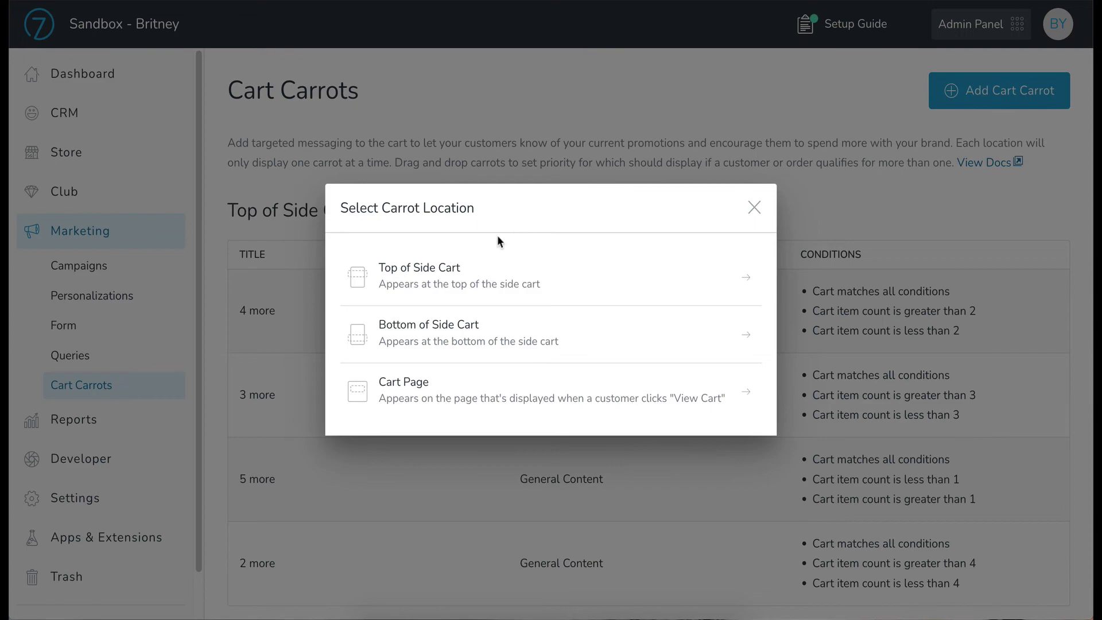
pyautogui.click(359, 278)
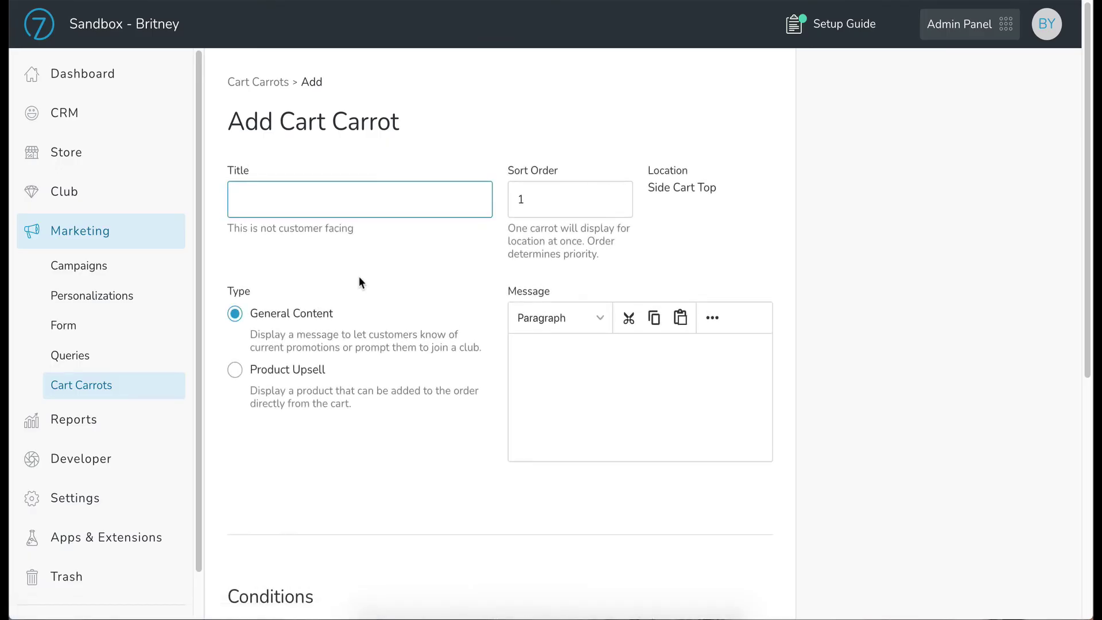
pyautogui.click(370, 194)
pyautogui.write('Bundle')
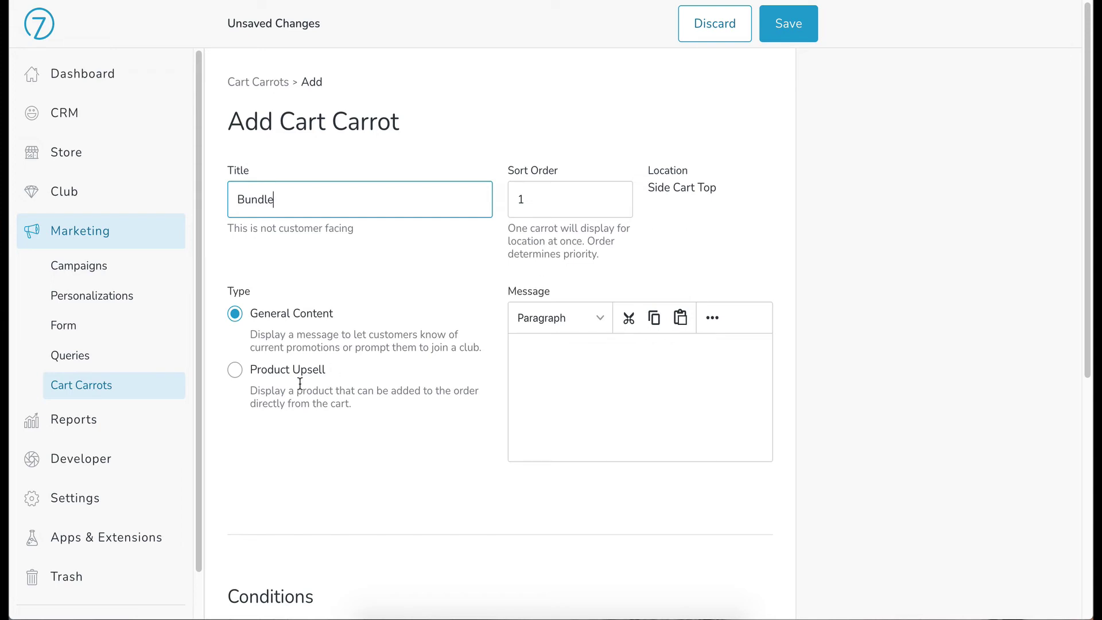
# - Make the carrot a Product Upsell for the 2022 3 Bottle Sampler with the message "Why not try our Sampler?"
pyautogui.click(234, 372)
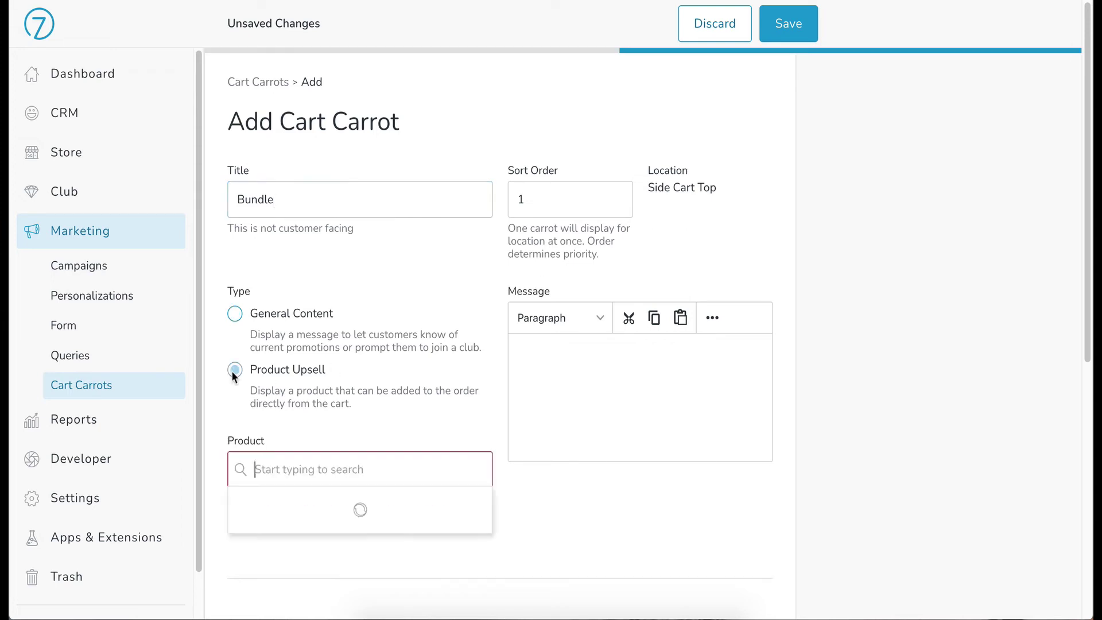
pyautogui.scroll(-2, 345, 411)
pyautogui.scroll(-1, 346, 415)
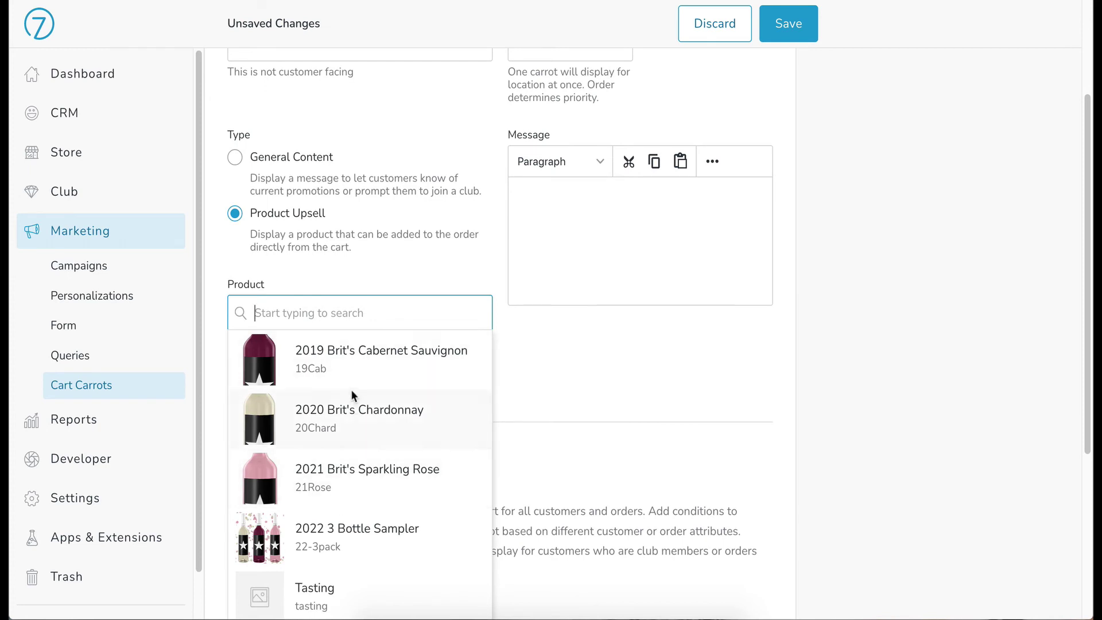
pyautogui.click(340, 526)
pyautogui.scroll(2, 611, 295)
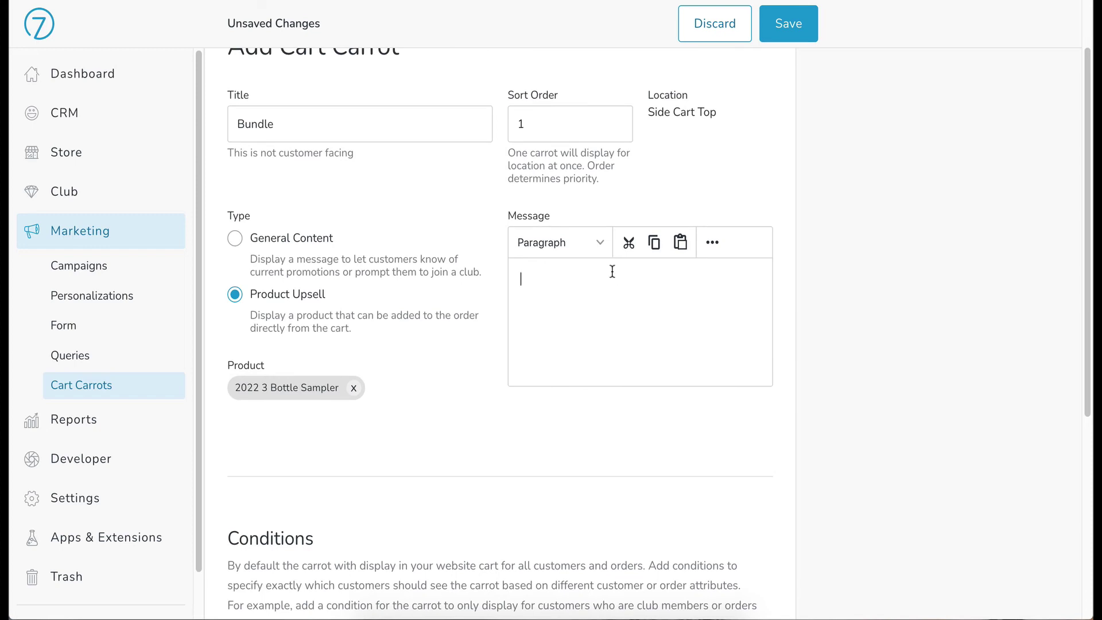
pyautogui.write('Why not try our Samp')
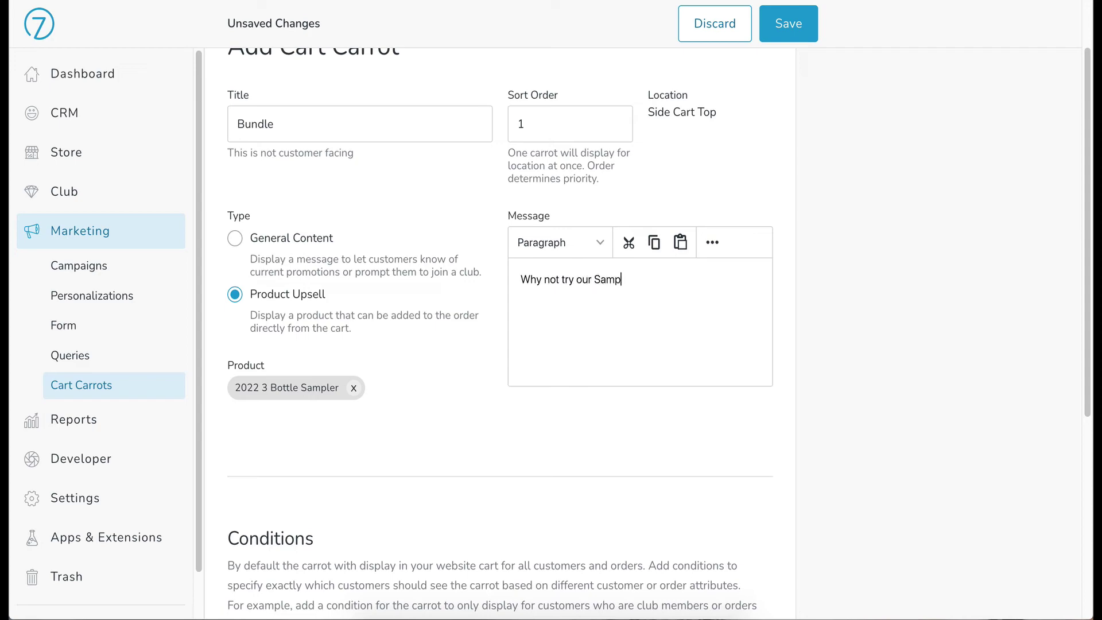
pyautogui.write('ler?')
# - Set the carrot's first condition to Sku in Cart is equal to 20Chard
pyautogui.scroll(-6, 473, 414)
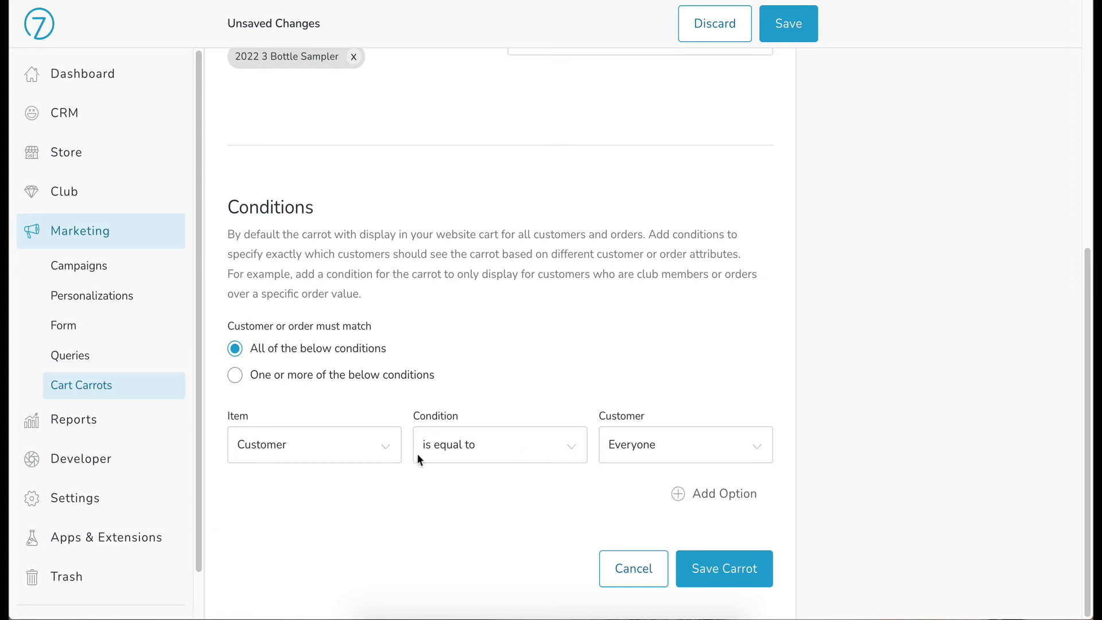
pyautogui.click(345, 449)
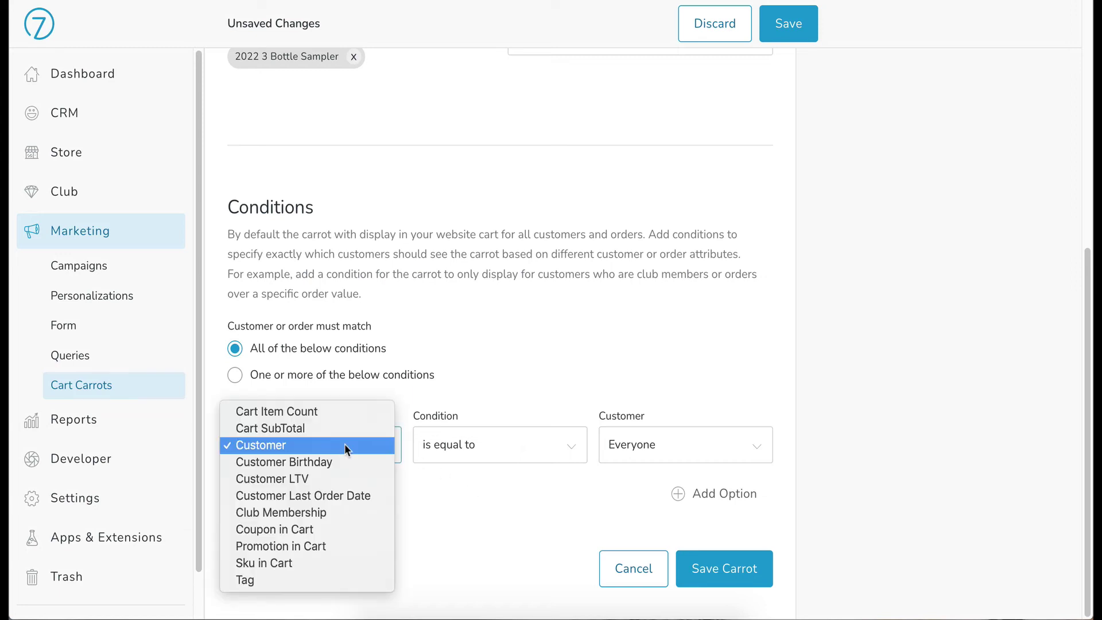
pyautogui.click(335, 559)
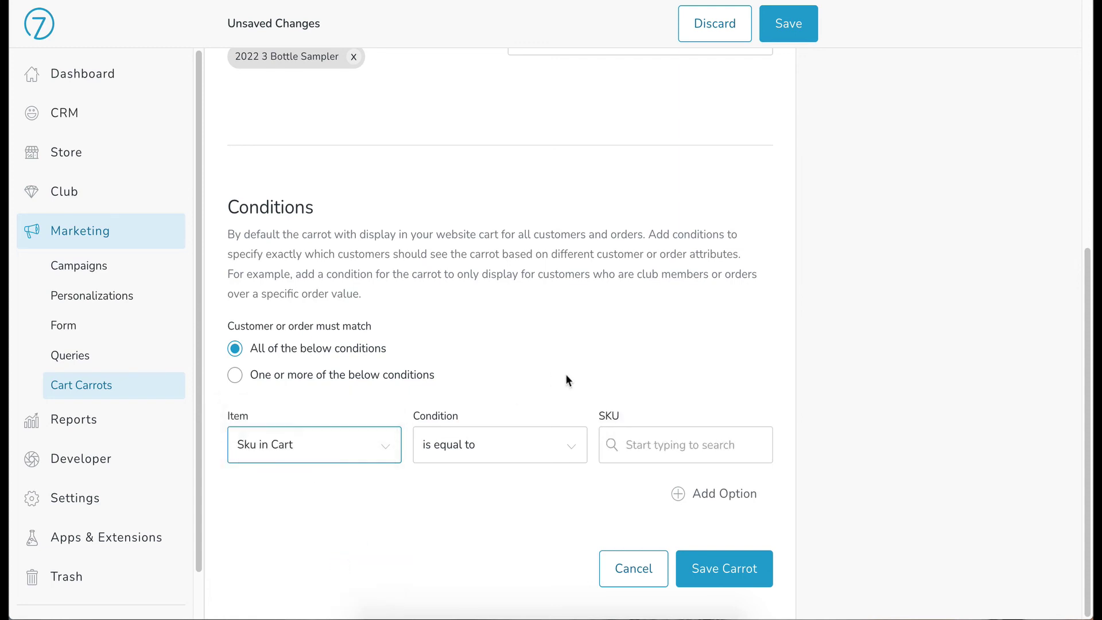
pyautogui.click(653, 442)
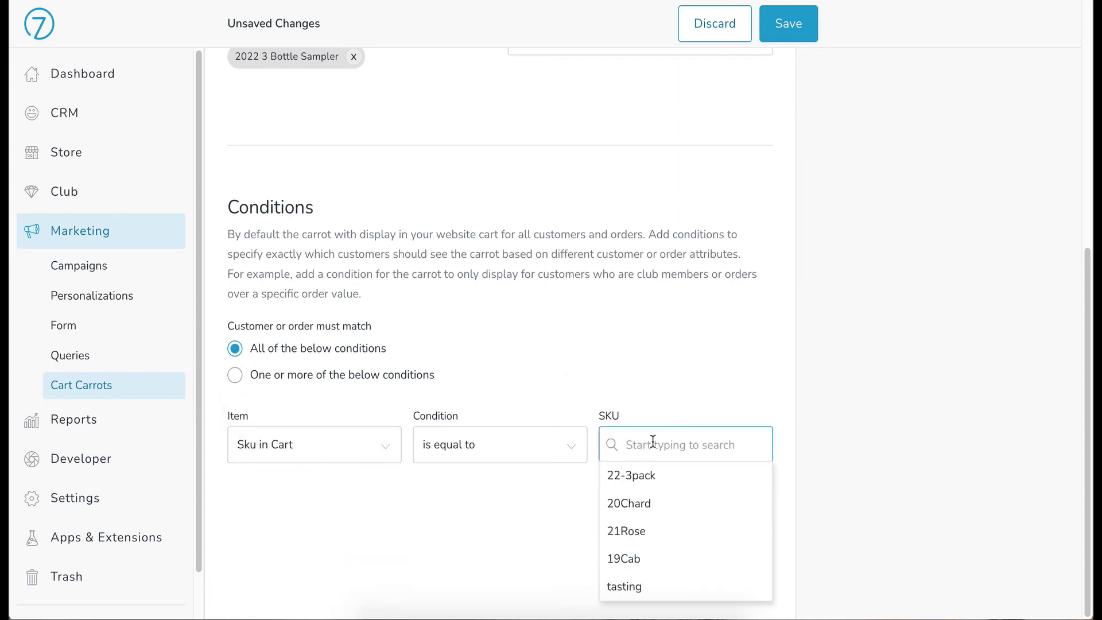
pyautogui.click(636, 504)
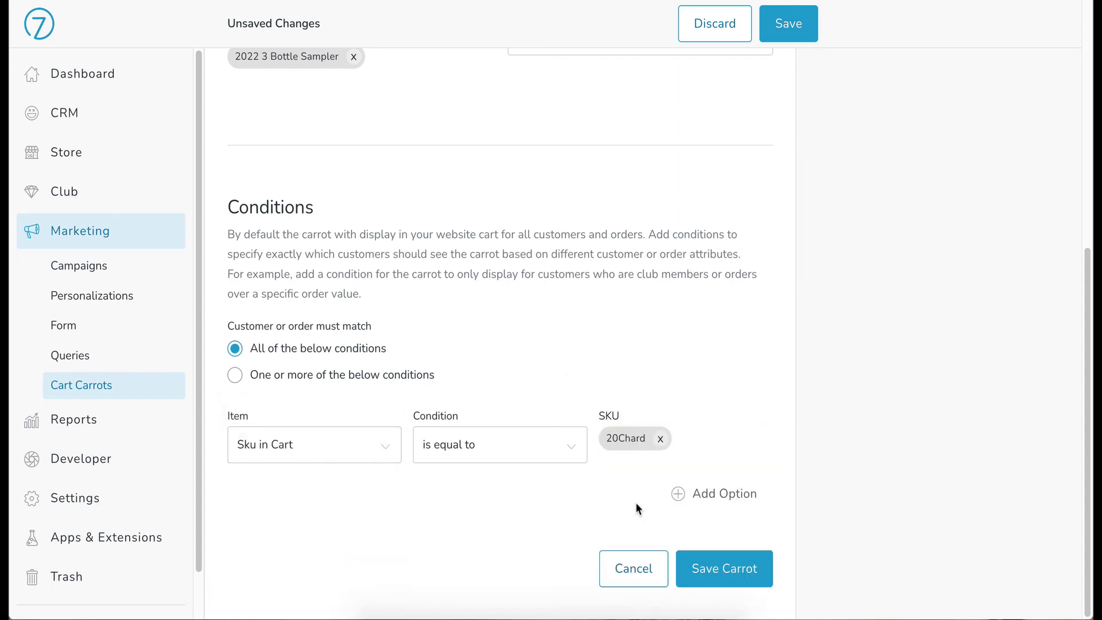
# - Add a second condition, Sku in Cart is equal to 21Rose
pyautogui.click(679, 493)
pyautogui.click(309, 521)
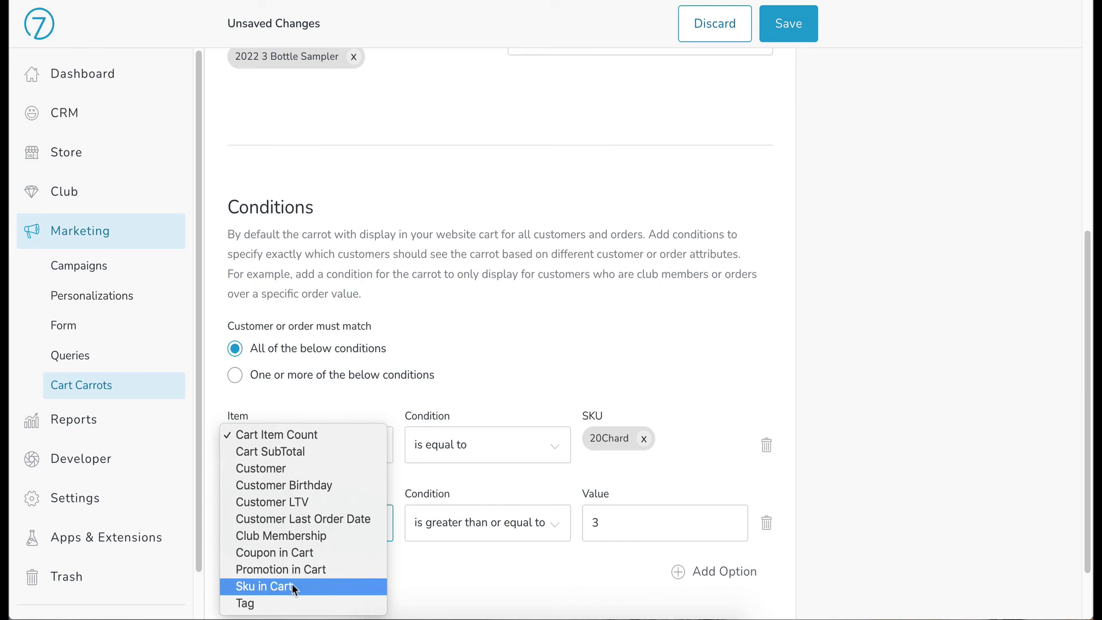
pyautogui.click(295, 586)
pyautogui.click(444, 524)
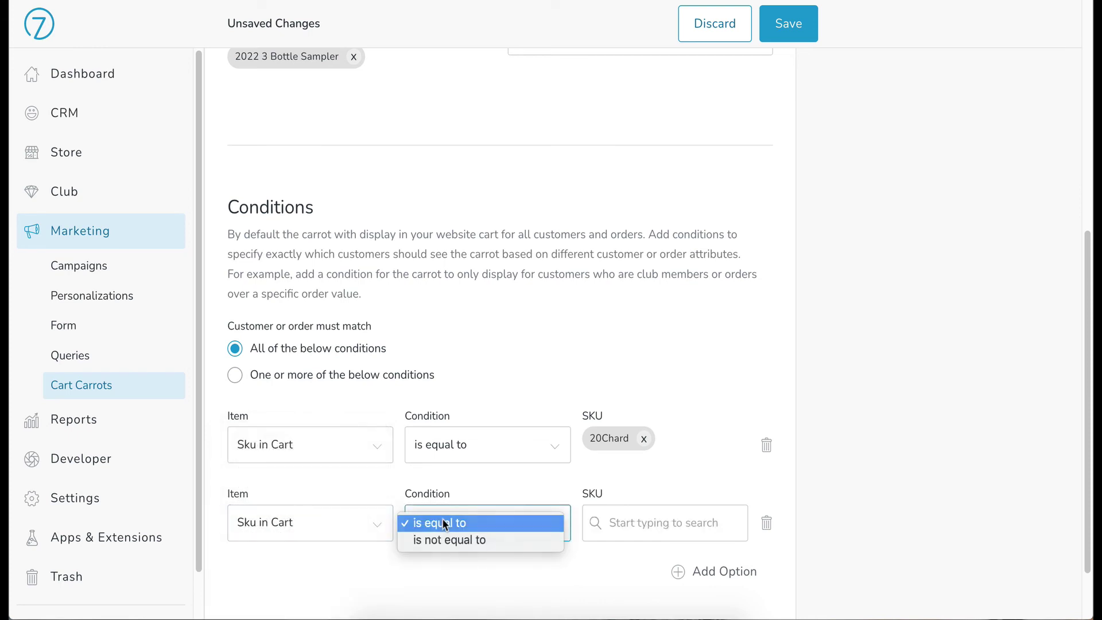
pyautogui.click(444, 524)
pyautogui.click(626, 522)
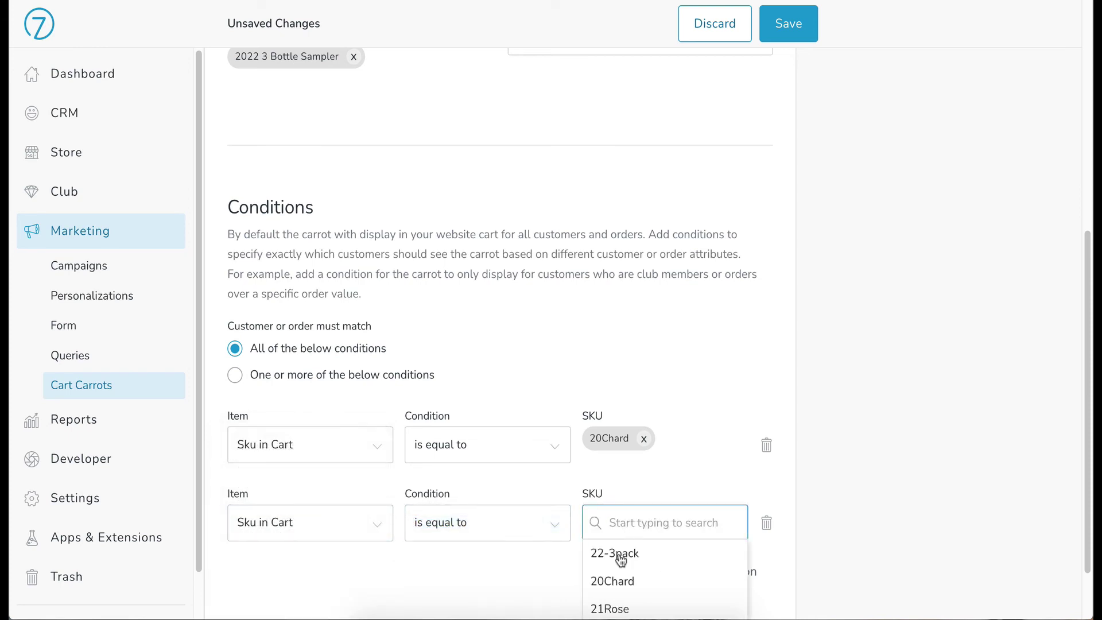
pyautogui.click(616, 606)
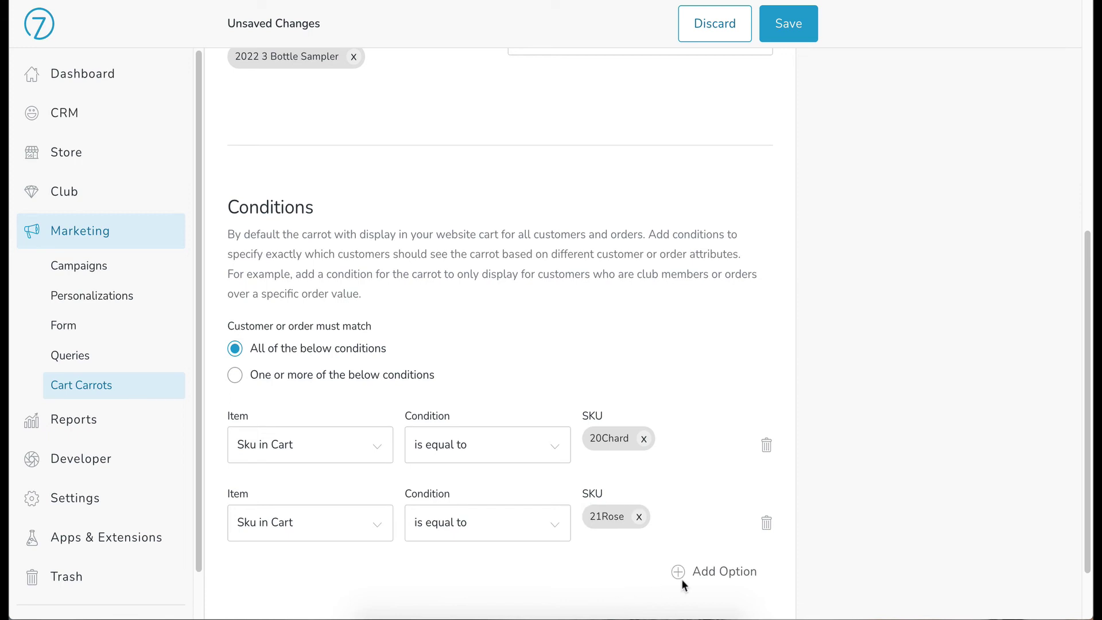
# - Add a third condition, Sku in Cart is equal to 19Cab
pyautogui.click(710, 570)
pyautogui.scroll(-2, 418, 511)
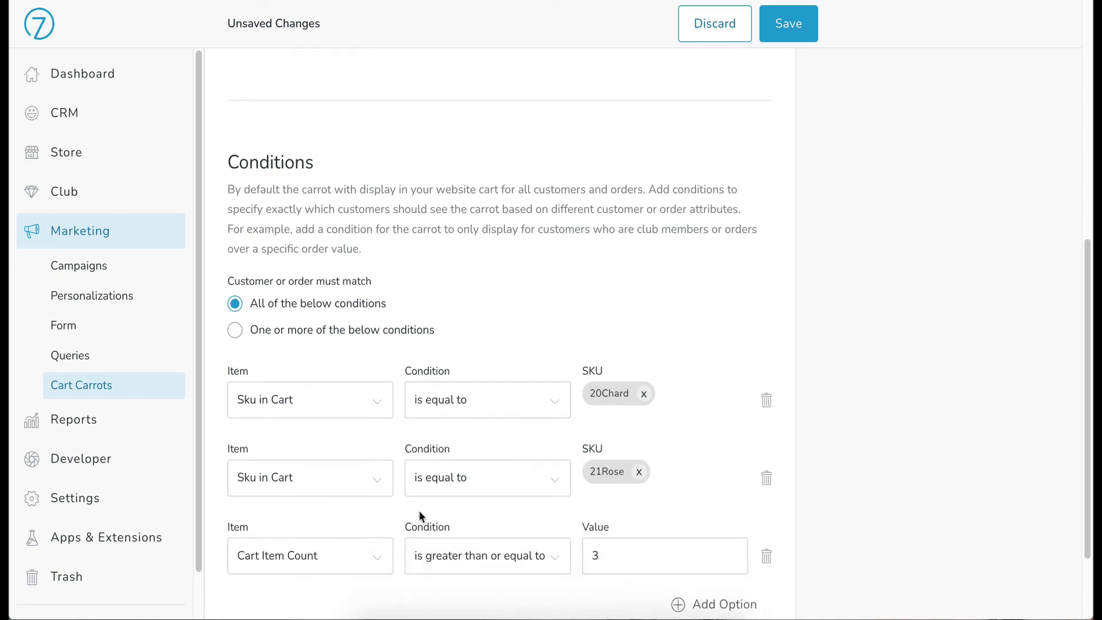
pyautogui.click(349, 520)
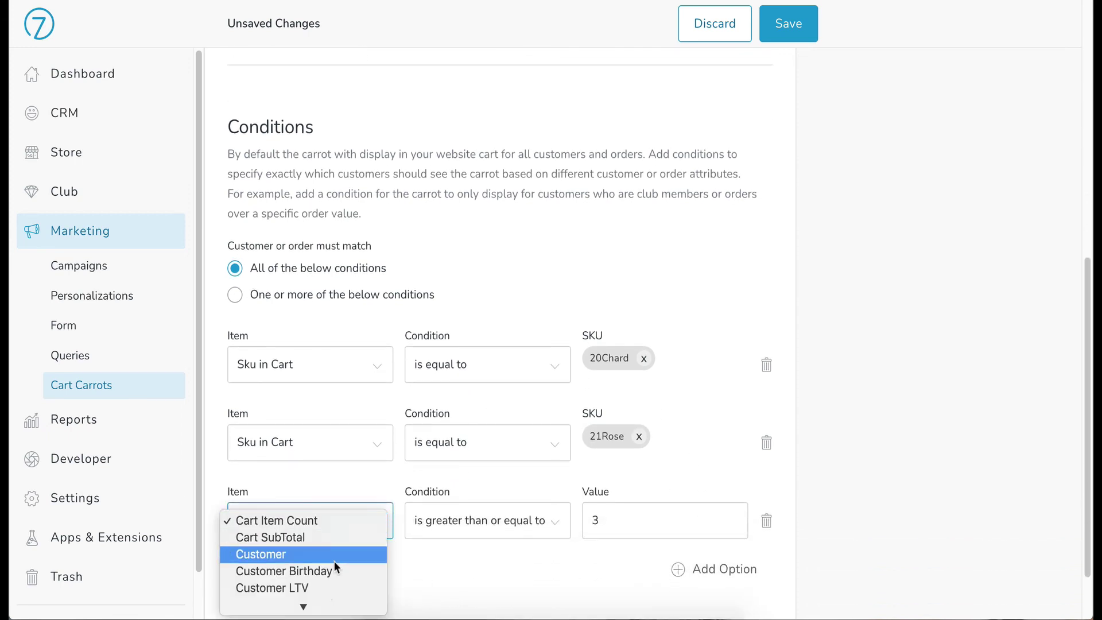
pyautogui.scroll(-3, 335, 563)
pyautogui.click(330, 585)
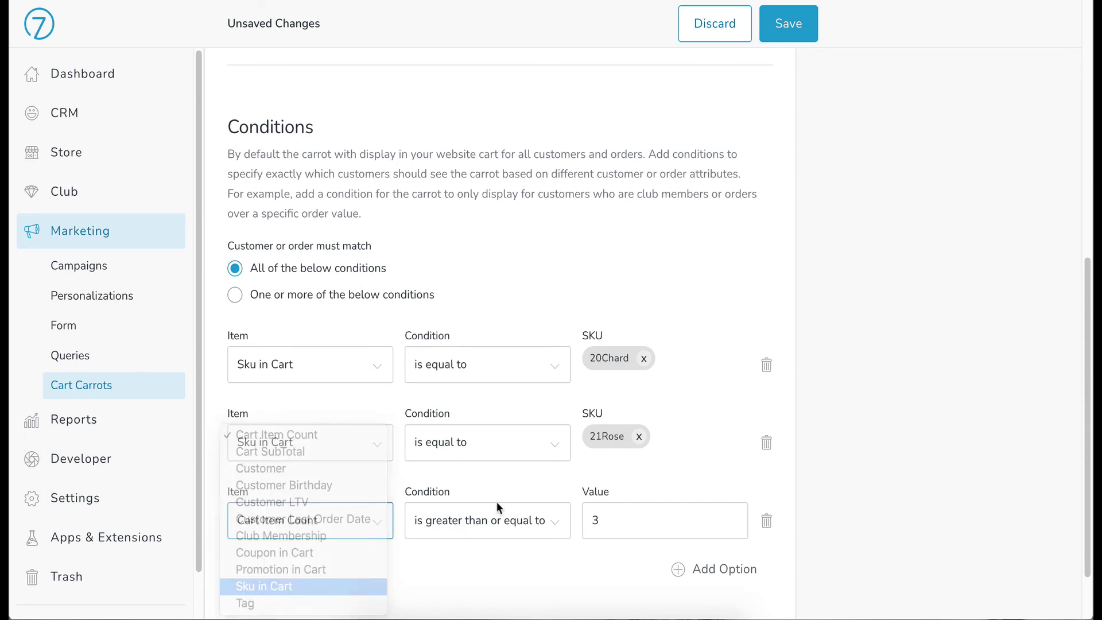
pyautogui.click(645, 520)
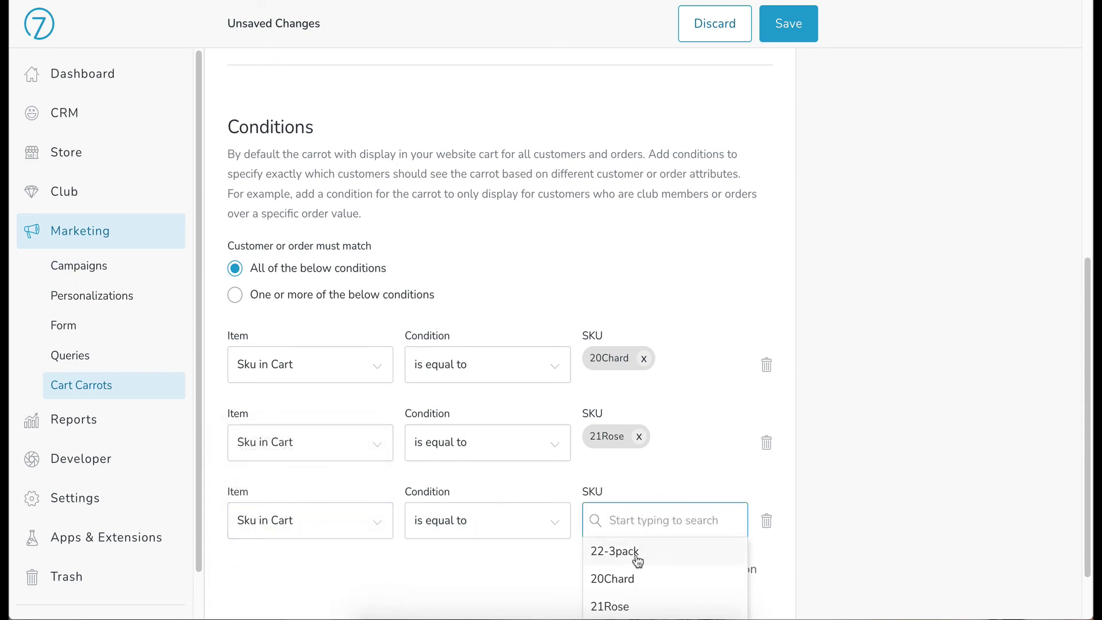
pyautogui.scroll(-2, 634, 560)
pyautogui.click(632, 556)
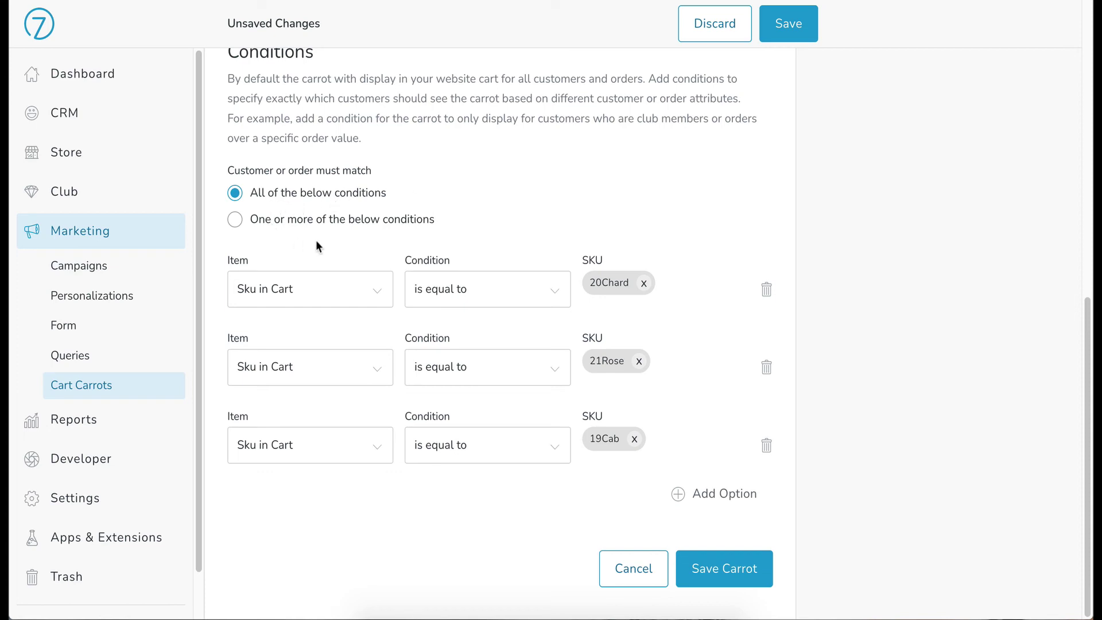
# - Require one or more of the conditions to match and save the carrot
pyautogui.click(235, 220)
pyautogui.click(712, 565)
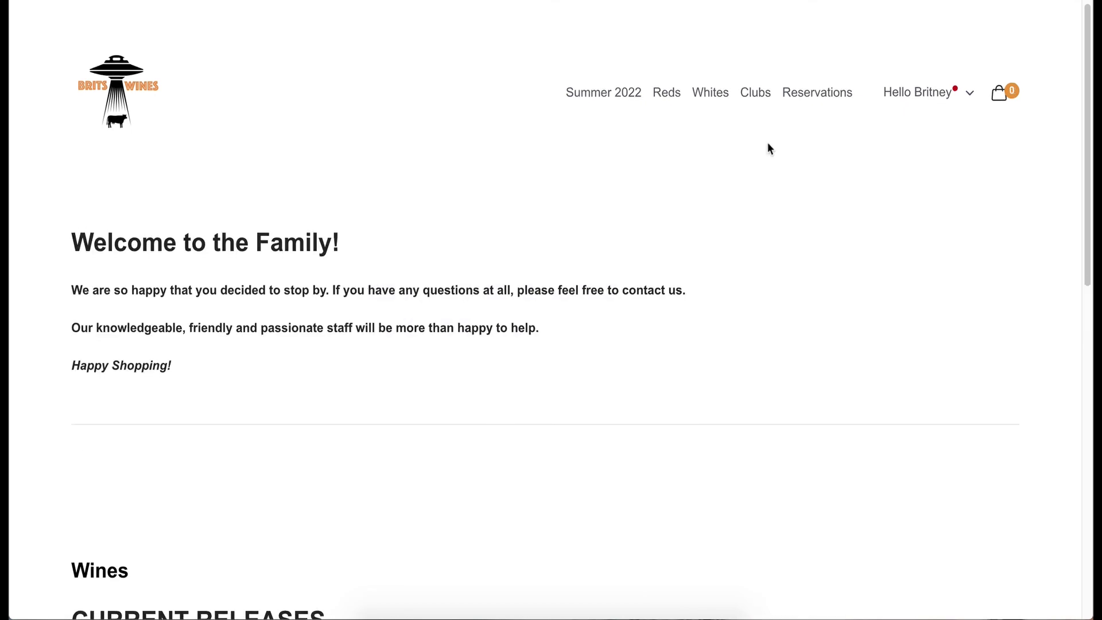
# - On the storefront, add six bottles of 2021 Brit's Sparkling Rose to the cart
pyautogui.scroll(-10, 767, 148)
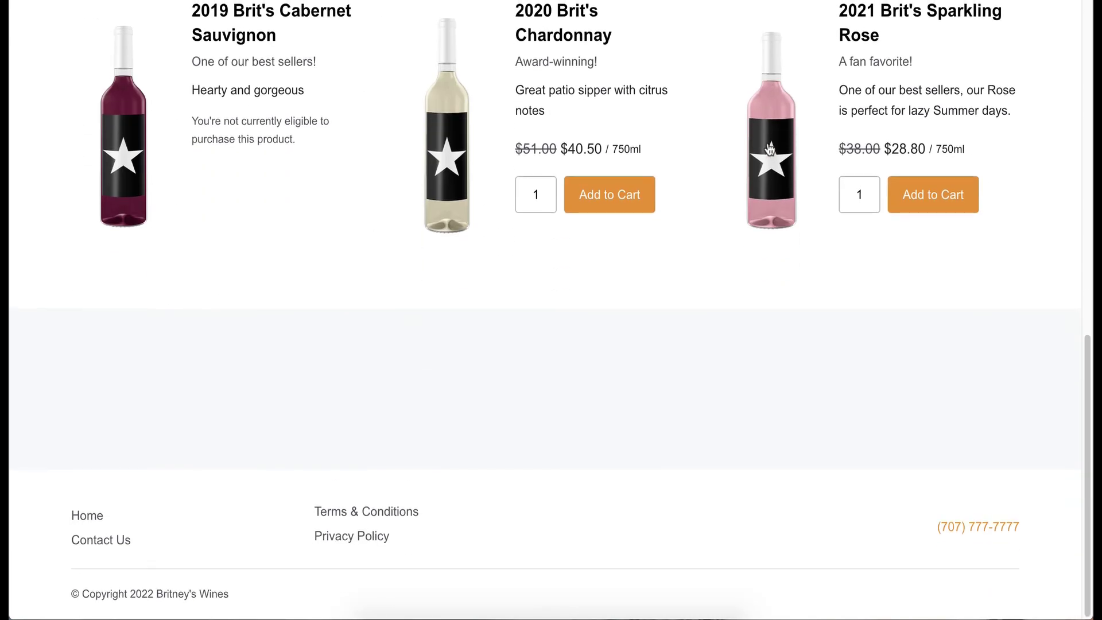
pyautogui.click(864, 194)
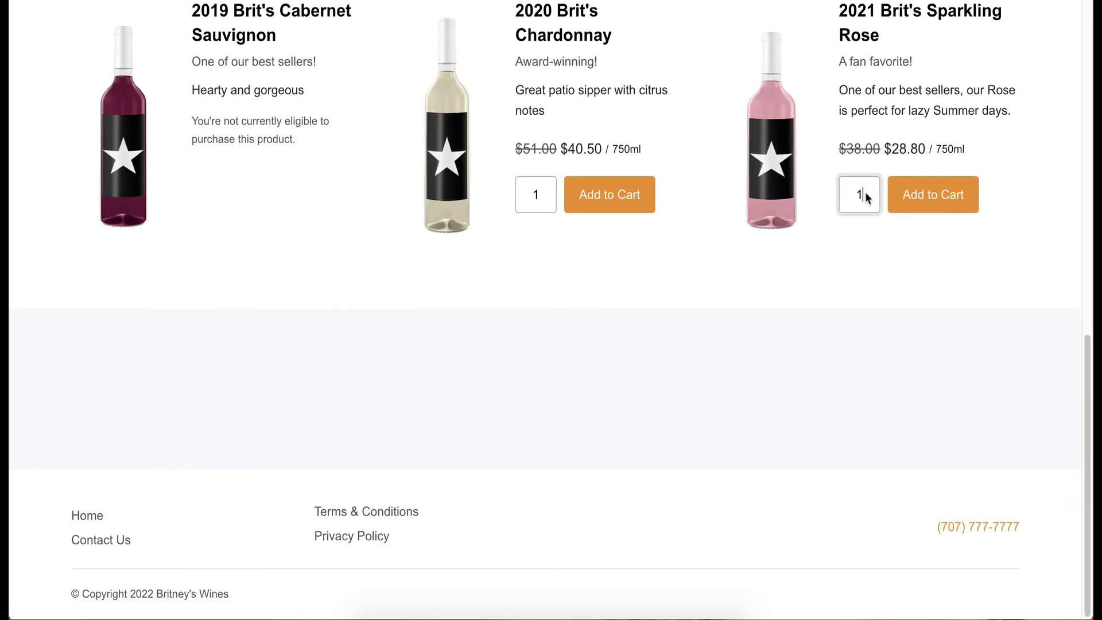
pyautogui.press('BackSpace')
pyautogui.write('6')
pyautogui.click(923, 197)
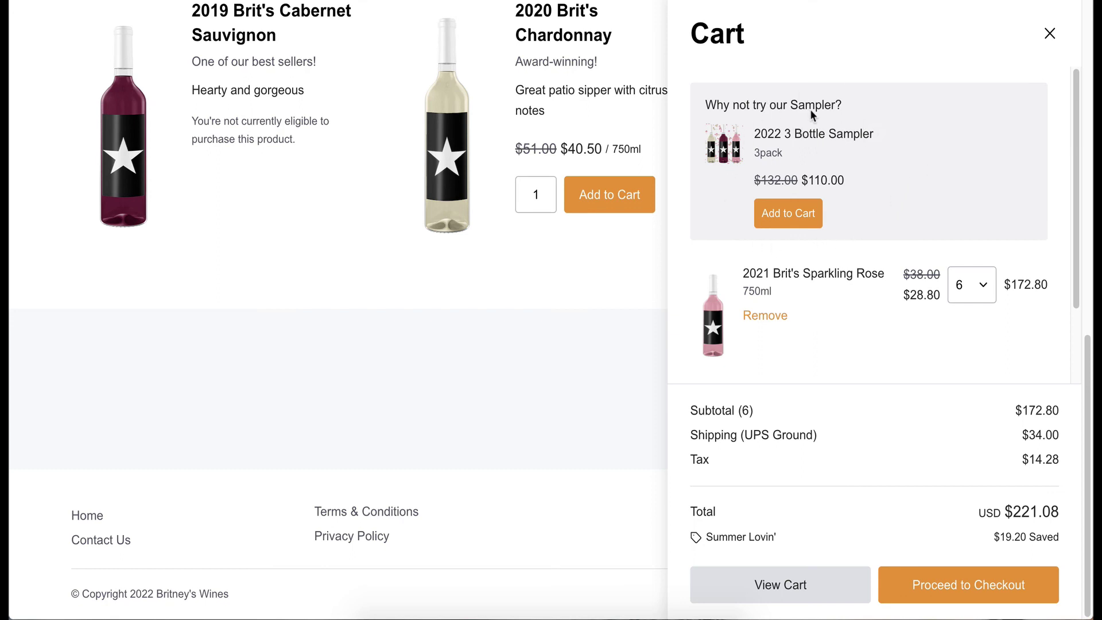
# - Add the 2022 3 Bottle Sampler from the upsell carrot and review the side cart's items and heat warning
pyautogui.click(801, 214)
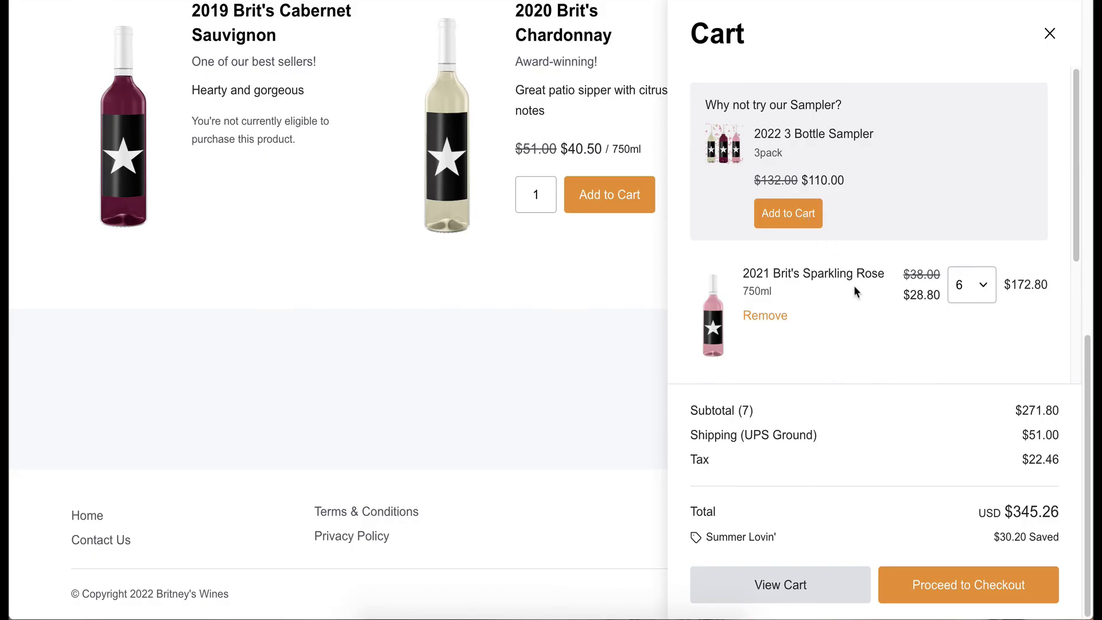
pyautogui.scroll(-2, 855, 292)
pyautogui.scroll(-2, 855, 293)
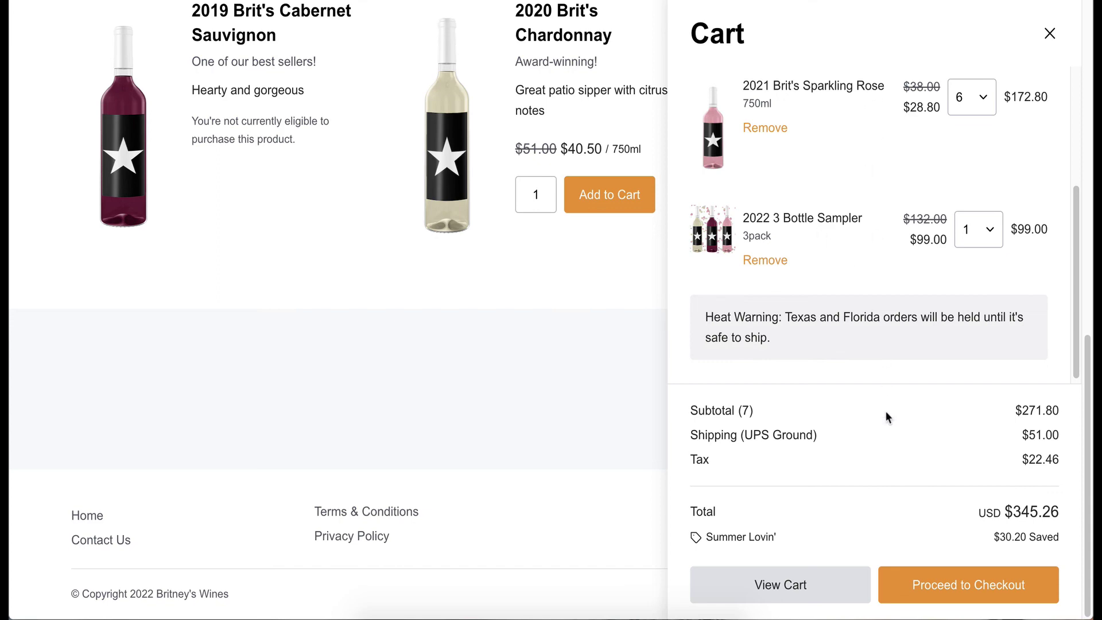
pyautogui.scroll(15, 885, 411)
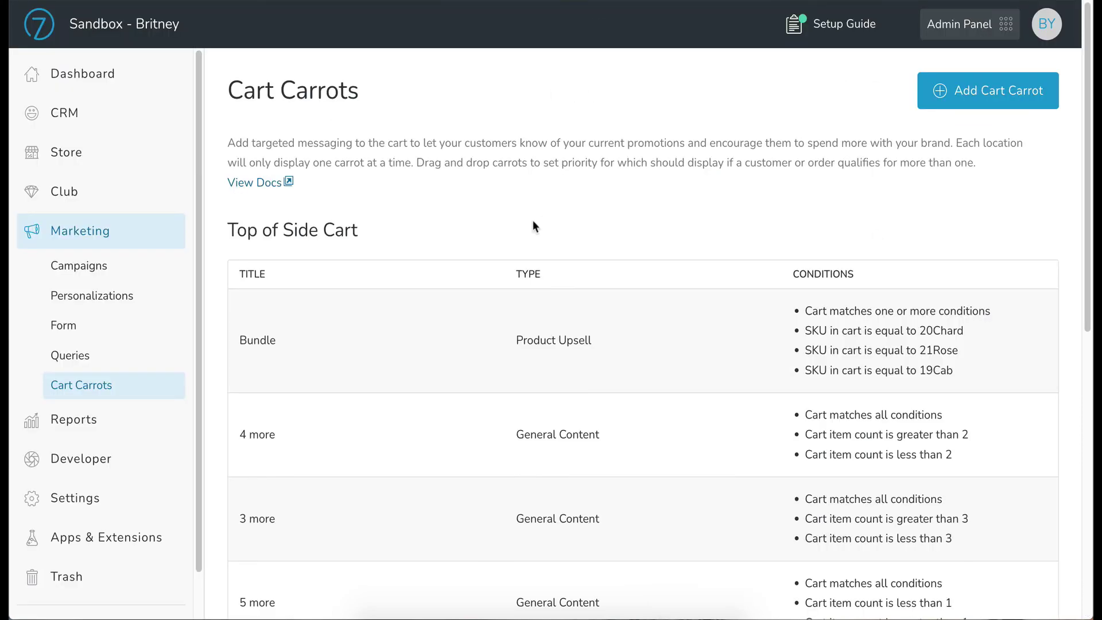